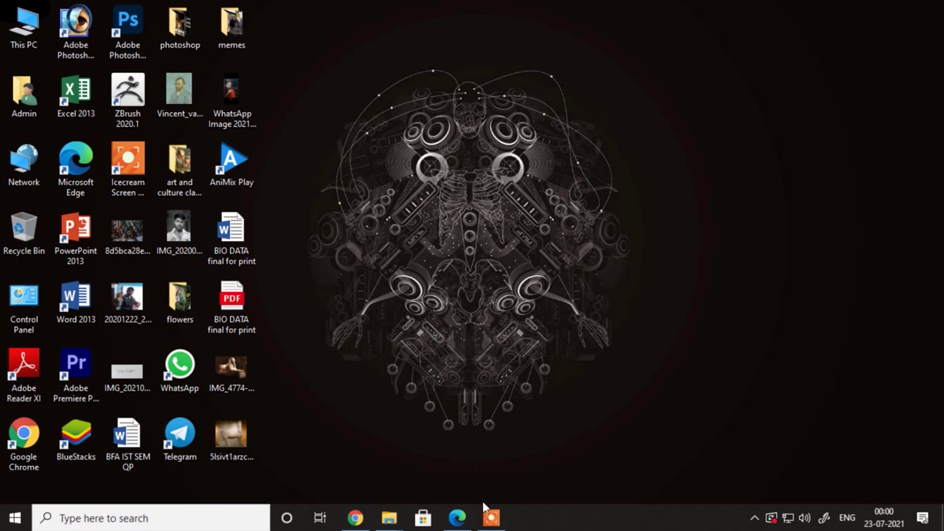
Step: Switch to the artwork PDF in Microsoft Edge and skim its first three pages, ending back at the fish-seller painting on page 1
mouse_move(458, 519)
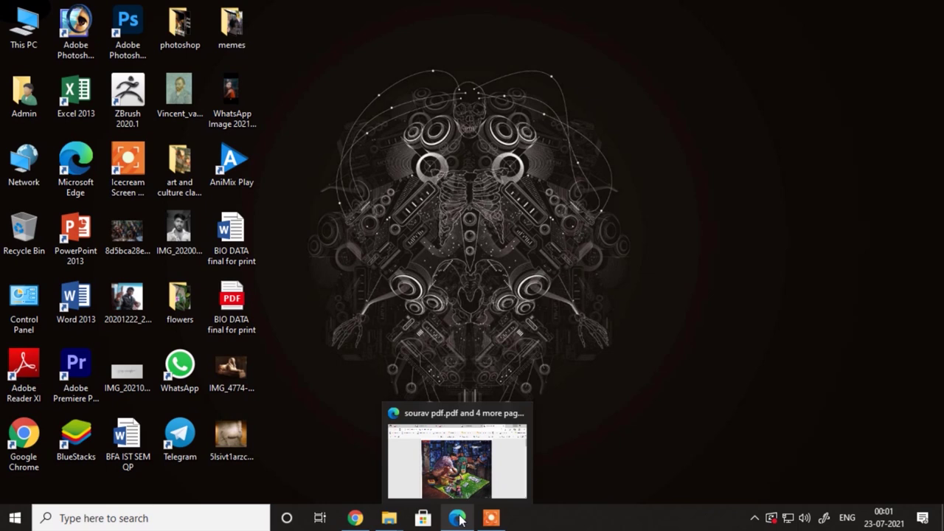
click(465, 499)
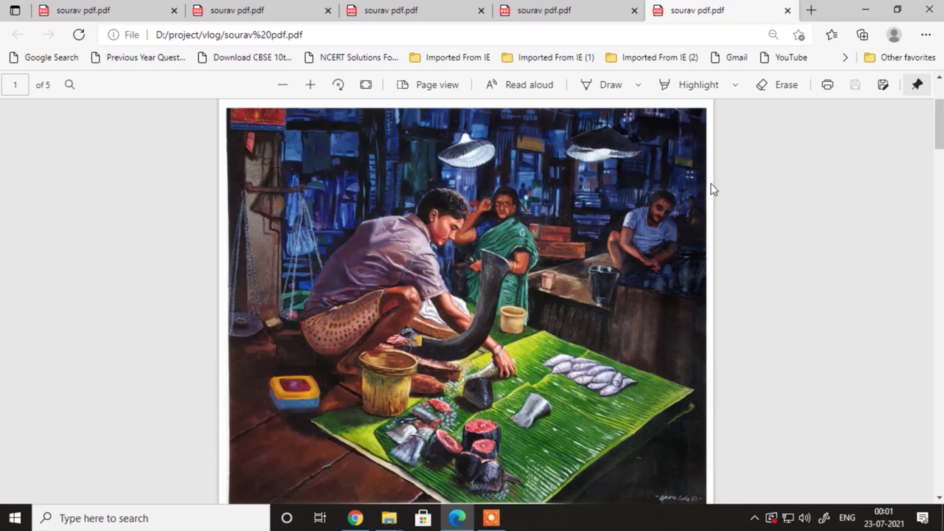
scroll(467, 302, down, 10)
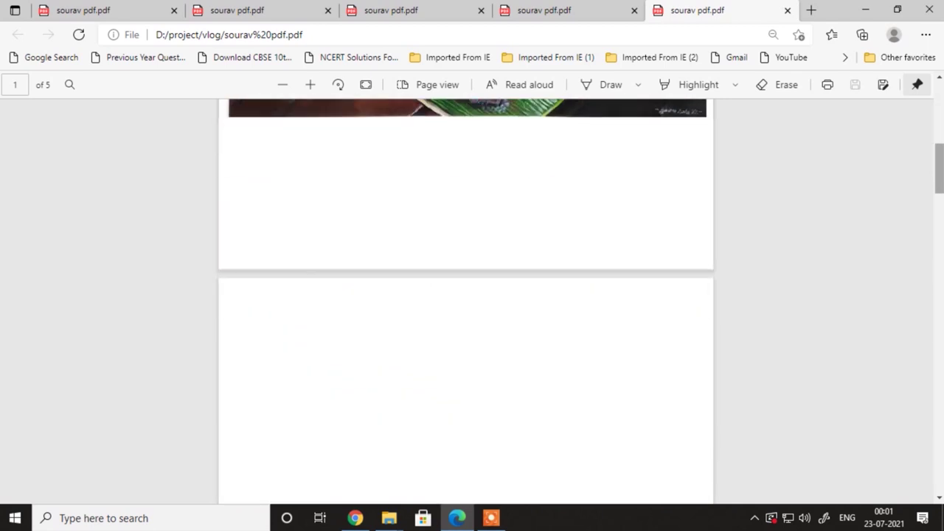
scroll(940, 222, down, 10)
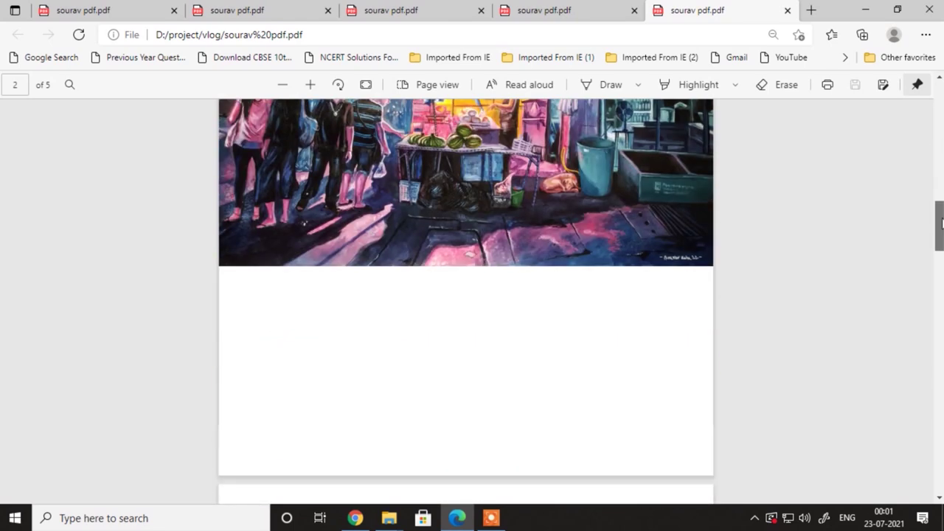
mouse_move(942, 224)
mouse_down()
mouse_move(937, 422)
mouse_move(911, 282)
mouse_up()
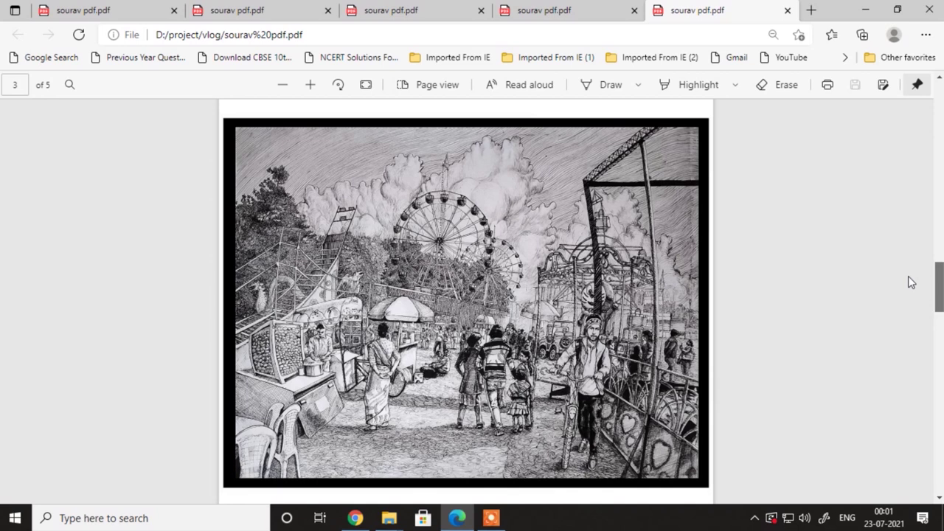
drag(910, 282, 911, 274)
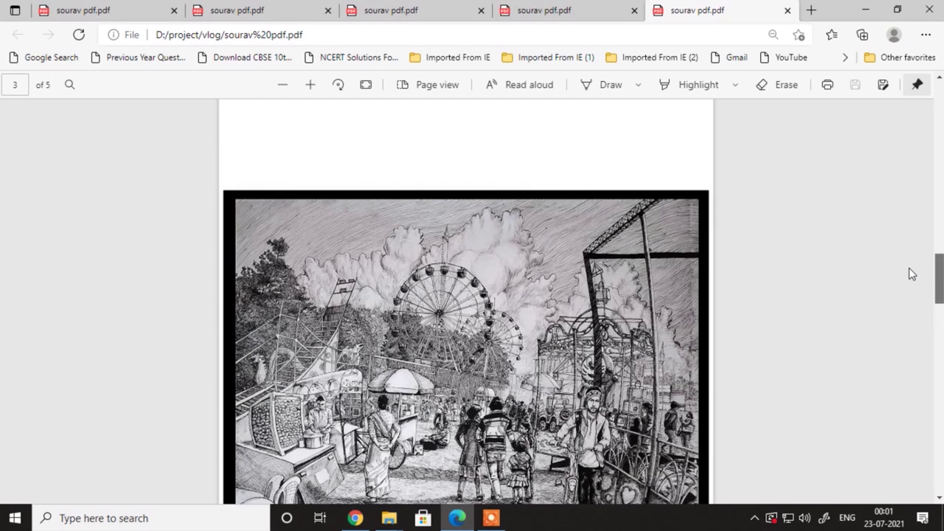
mouse_move(912, 274)
mouse_down()
mouse_move(917, 105)
mouse_move(927, 121)
mouse_up()
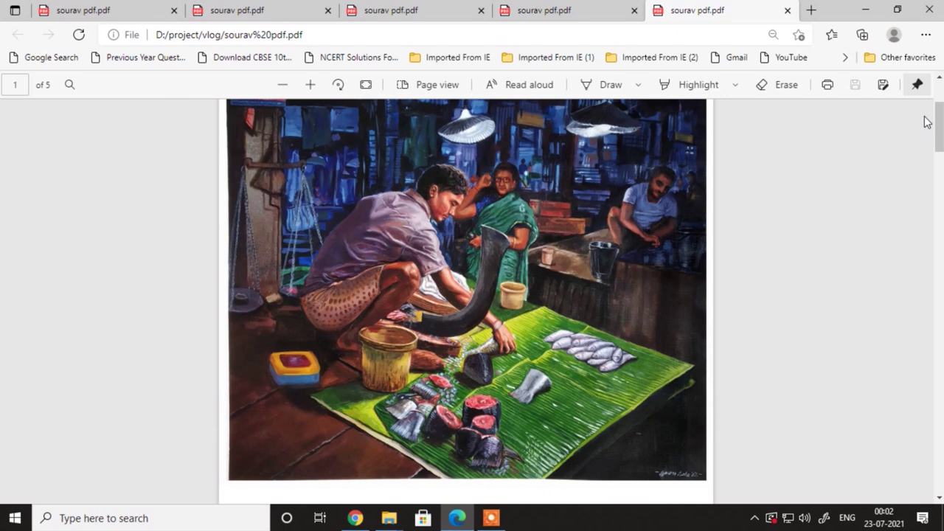
middle_click(923, 116)
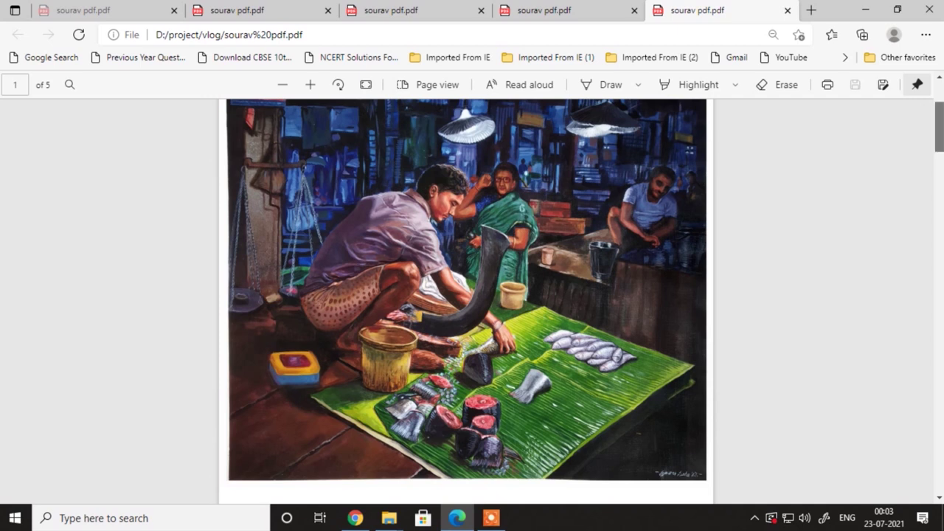
Step: Examine the artworks one by one from the night-market painting on page 2 to the full portrait on page 5
scroll(466, 295, down, 5)
scroll(466, 332, down, 3)
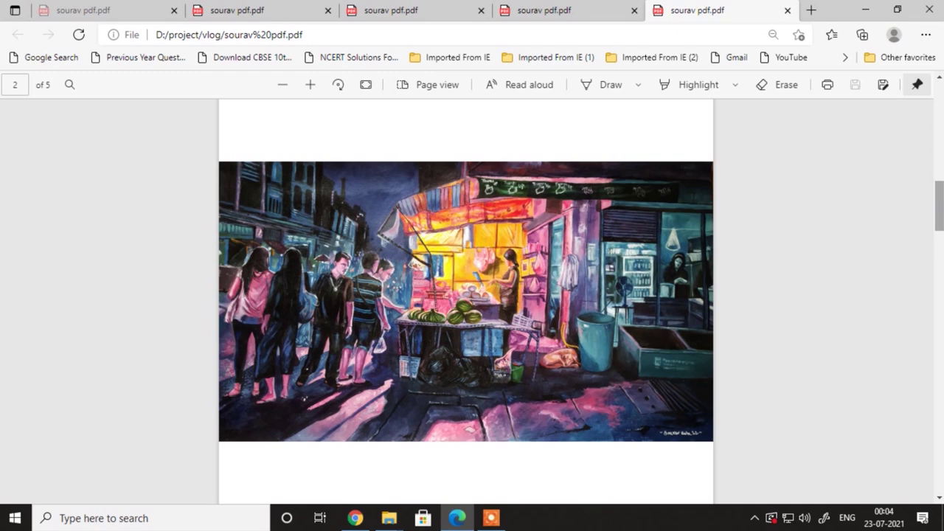
mouse_move(939, 207)
mouse_down()
mouse_move(939, 295)
mouse_move(928, 290)
mouse_up()
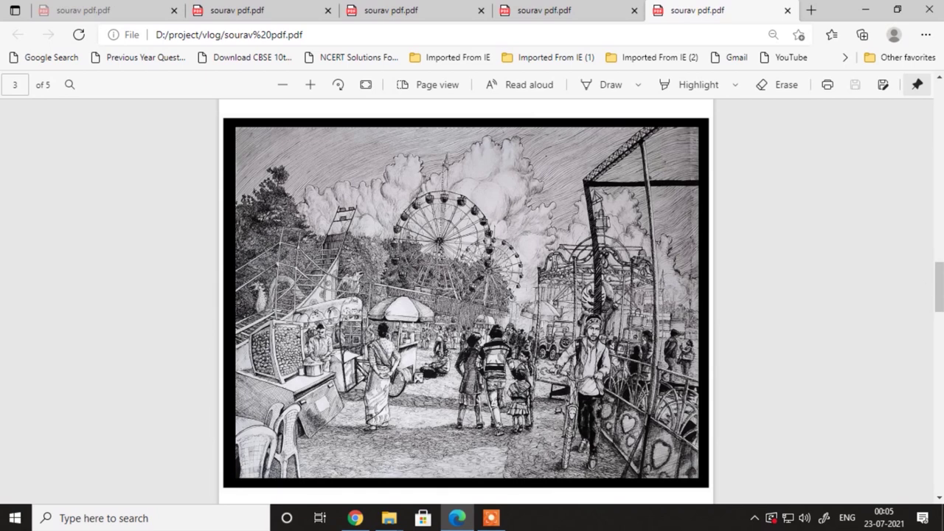
mouse_move(939, 289)
mouse_down()
mouse_move(940, 375)
mouse_move(935, 122)
mouse_move(941, 317)
mouse_move(935, 374)
mouse_move(921, 364)
mouse_move(931, 394)
mouse_move(926, 380)
mouse_up()
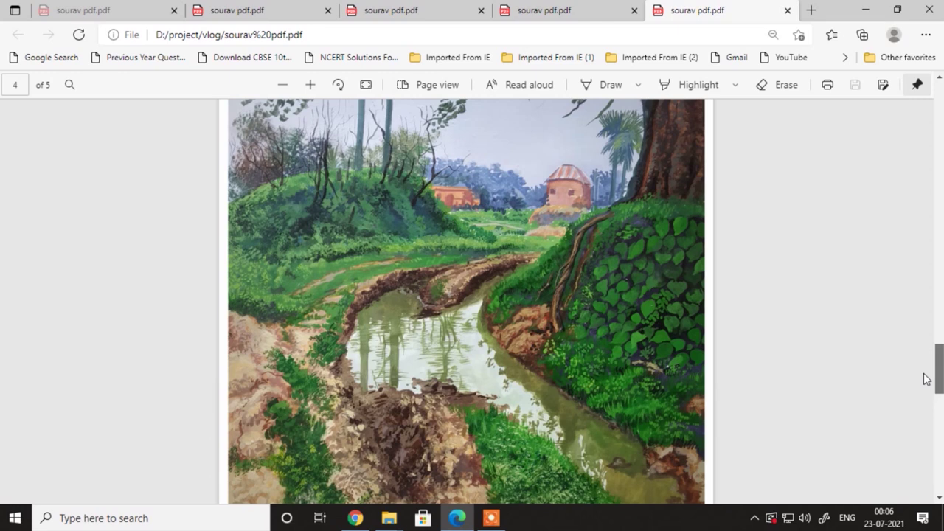
drag(926, 379, 920, 449)
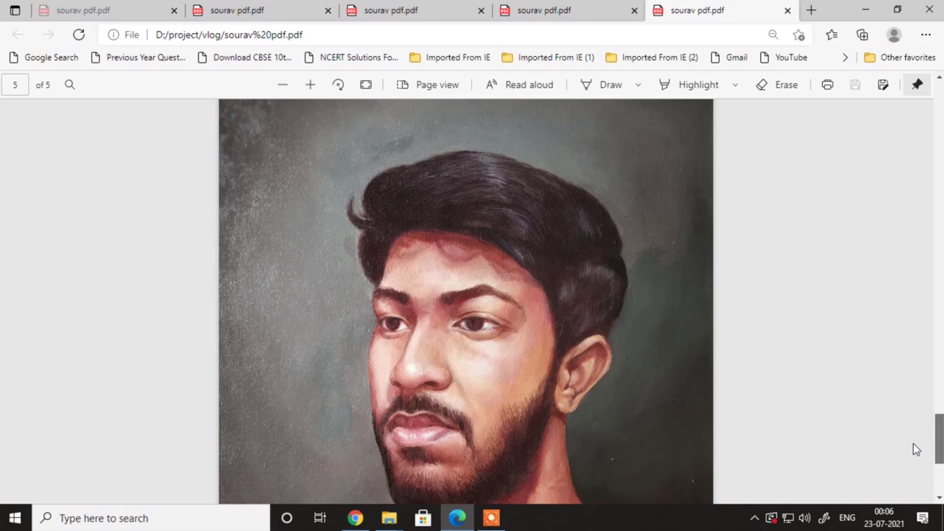
scroll(918, 447, down, 1)
scroll(898, 448, down, 1)
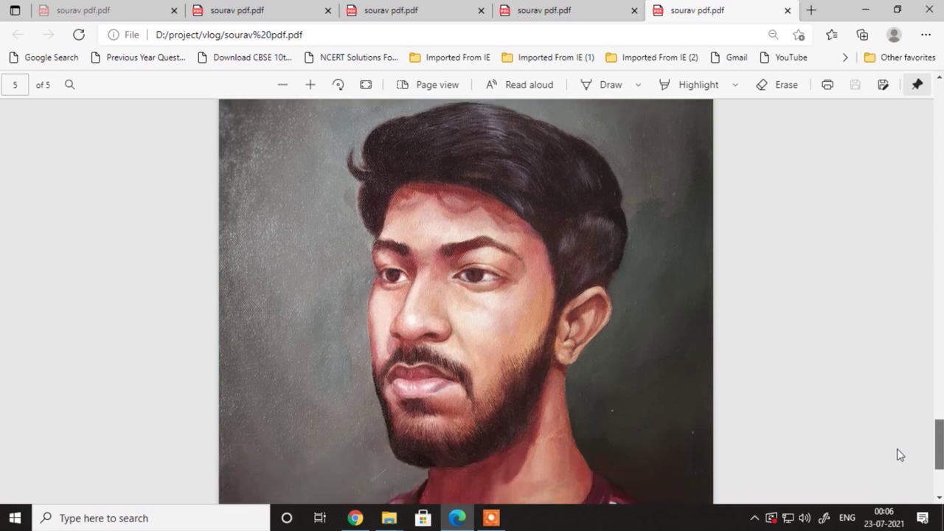
scroll(896, 453, down, 3)
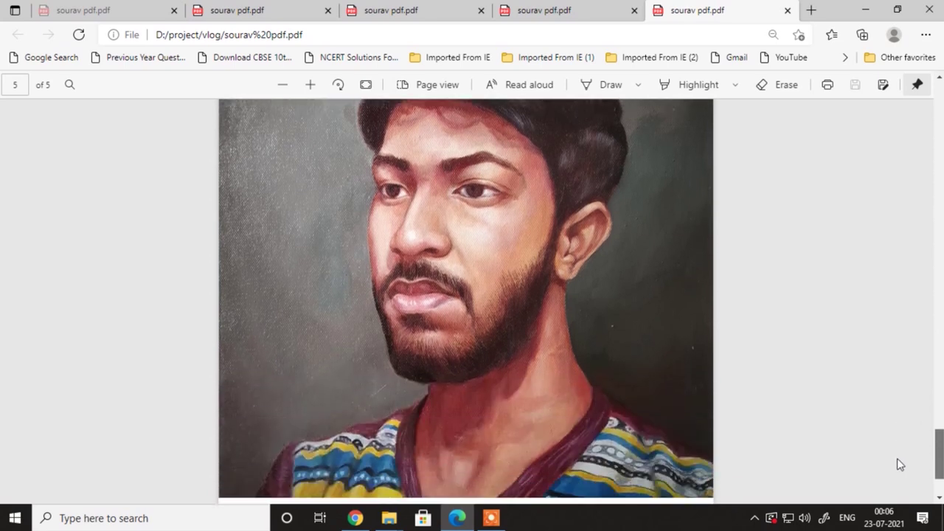
scroll(898, 466, down, 1)
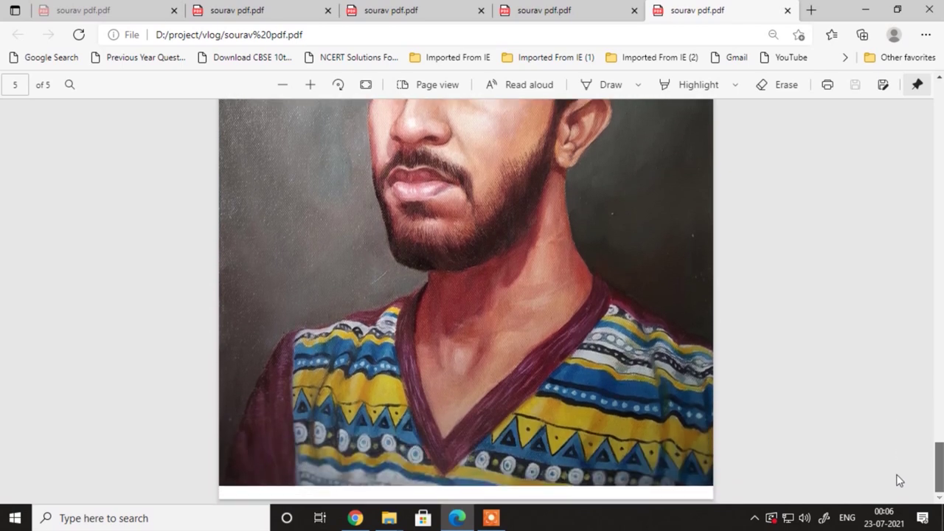
scroll(896, 470, up, 3)
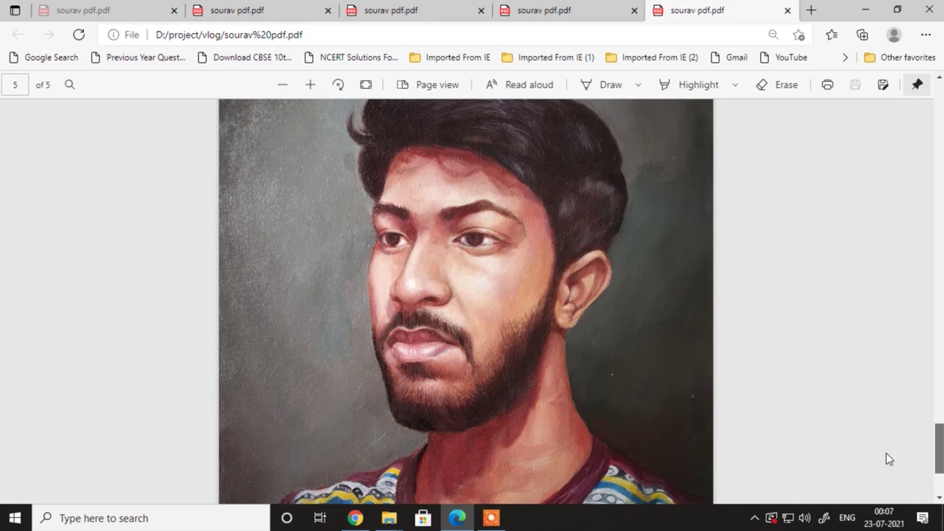
Step: Change the PDF's page view from single page to Two page
scroll(888, 459, up, 10)
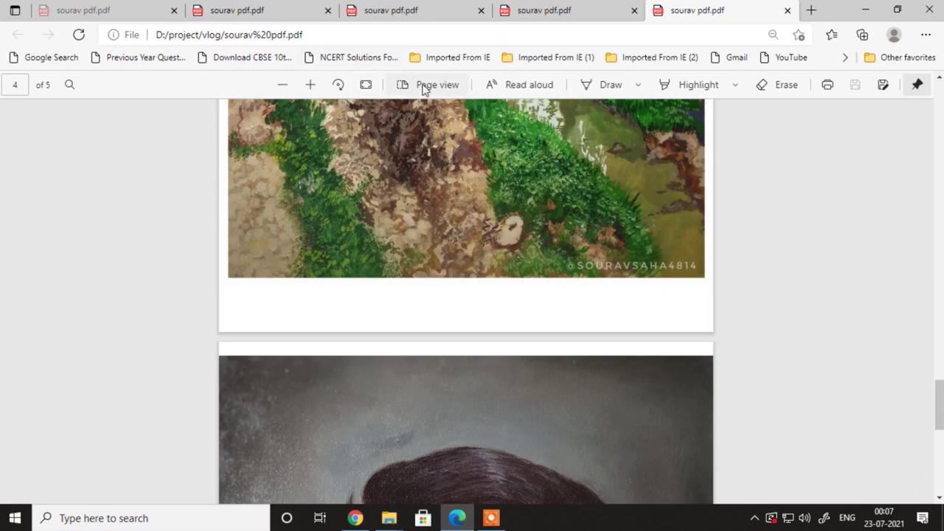
scroll(424, 89, down, 1)
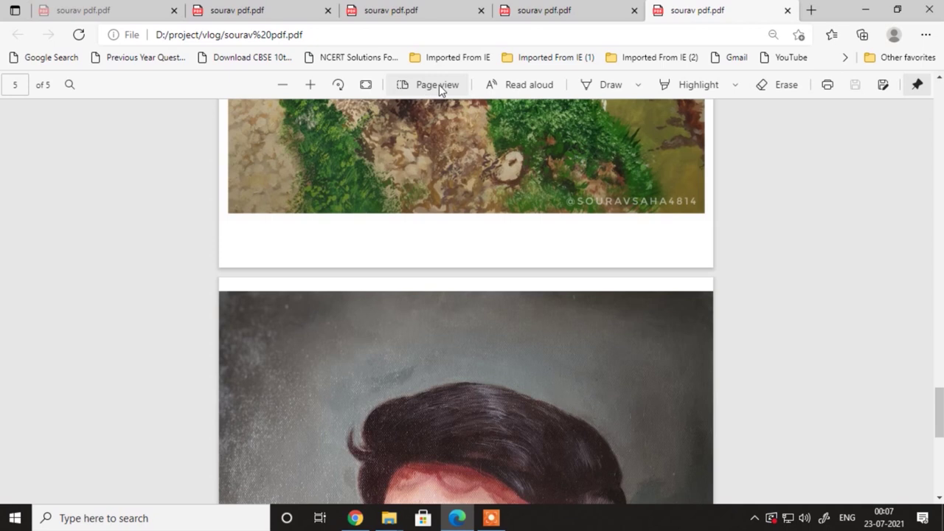
right_click(428, 96)
click(408, 88)
click(406, 85)
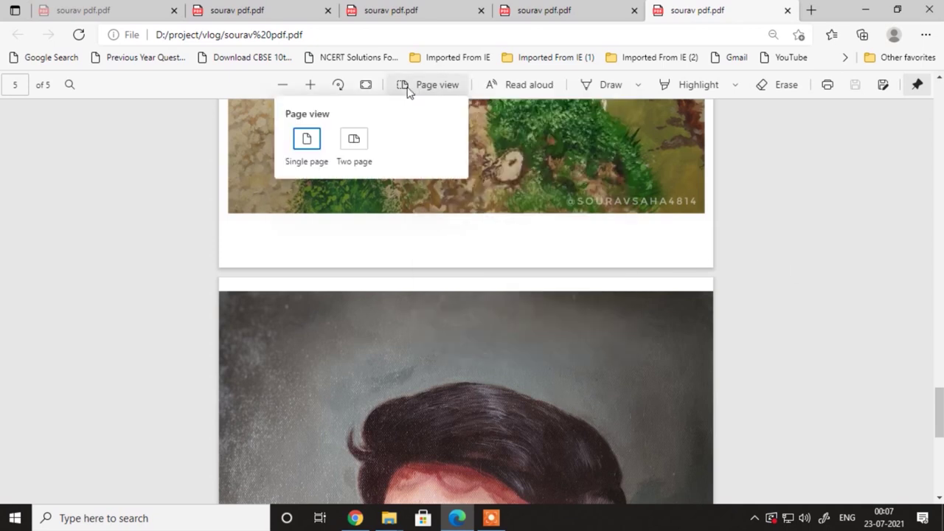
click(357, 143)
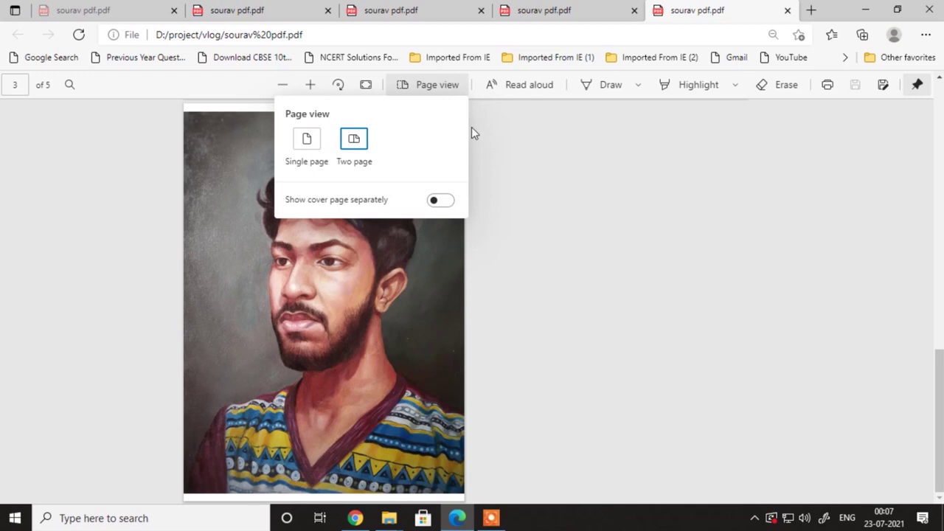
click(444, 86)
Step: Look through all the artworks in the two-page layout, from the first spread down to the portrait
scroll(472, 295, up, 10)
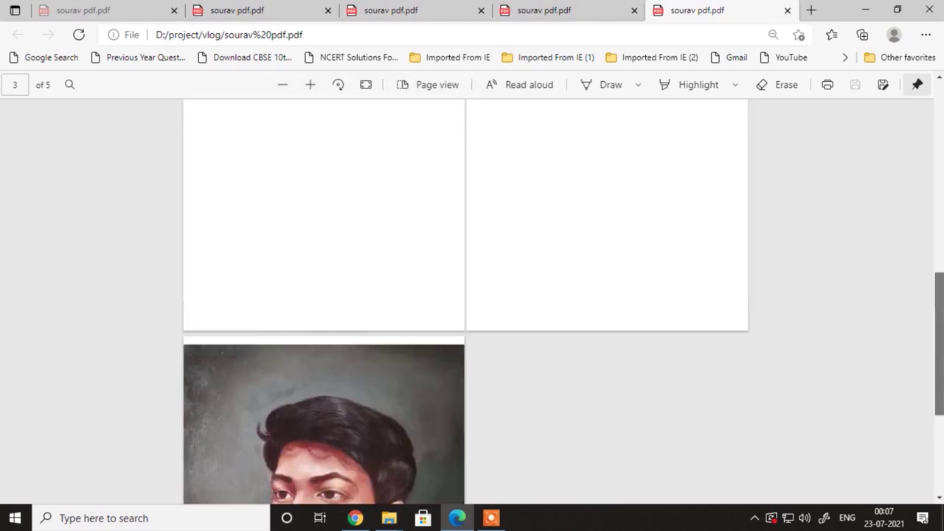
scroll(472, 295, up, 1)
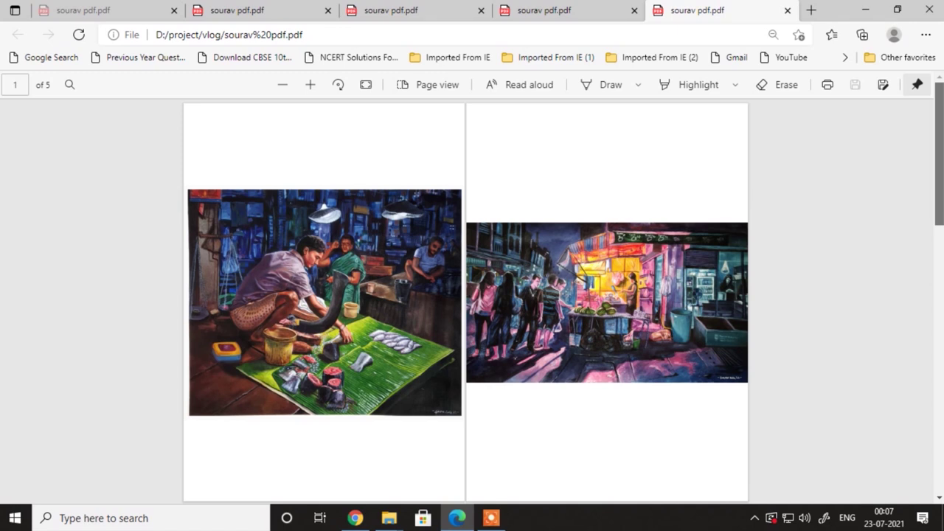
scroll(472, 295, down, 1)
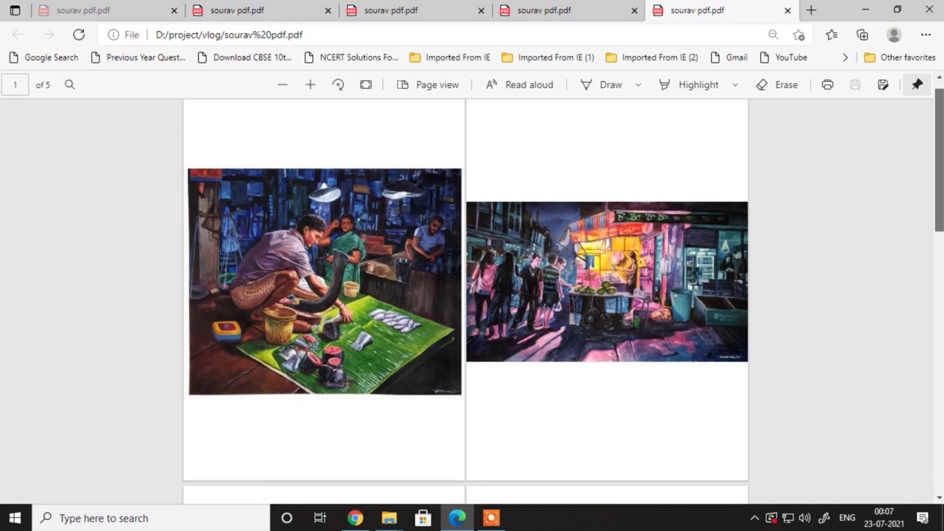
drag(941, 170, 942, 284)
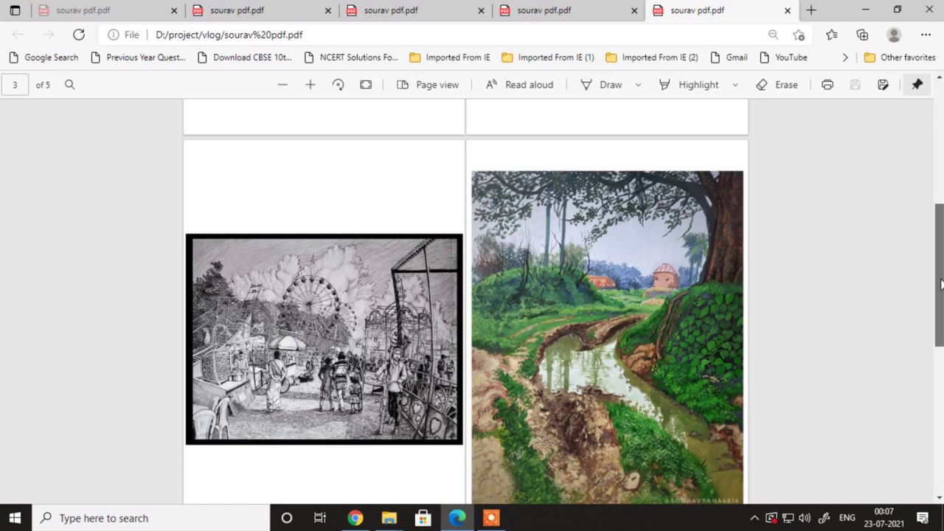
drag(941, 284, 939, 432)
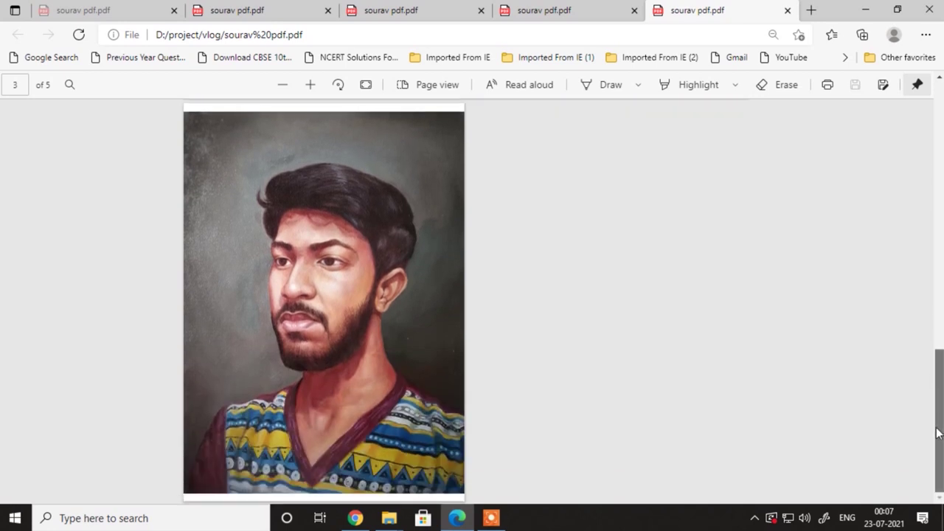
Step: Go back up to the first spread and examine the fish-seller and night-market paintings side by side
mouse_move(939, 432)
mouse_down()
mouse_move(940, 285)
mouse_move(942, 441)
mouse_move(941, 282)
mouse_up()
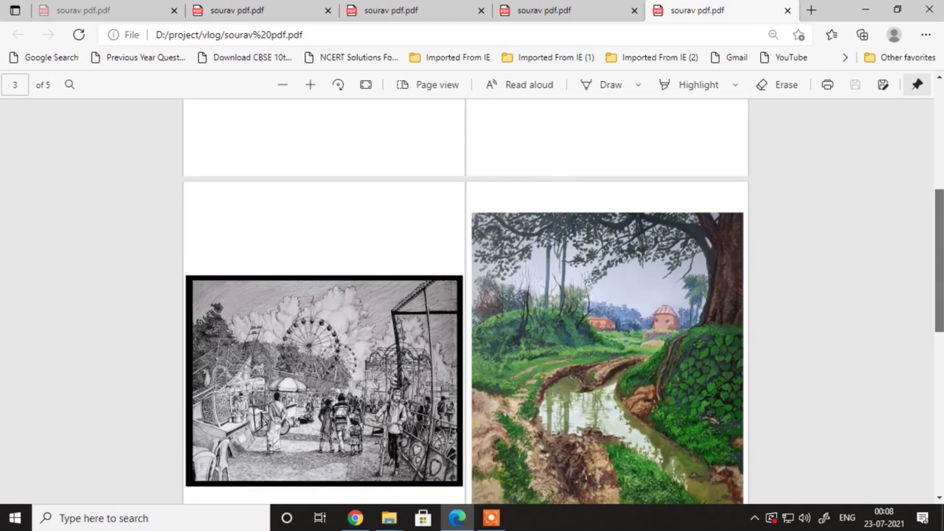
scroll(942, 282, up, 6)
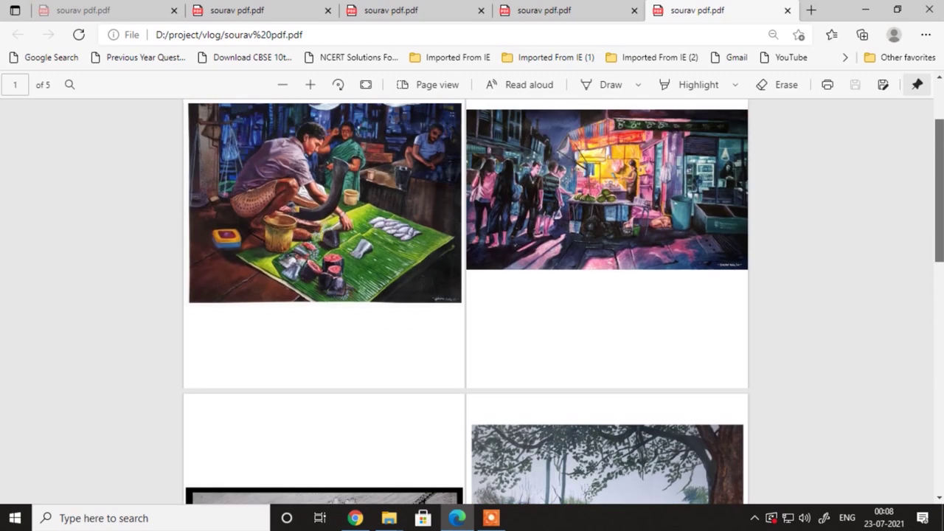
scroll(472, 303, up, 1)
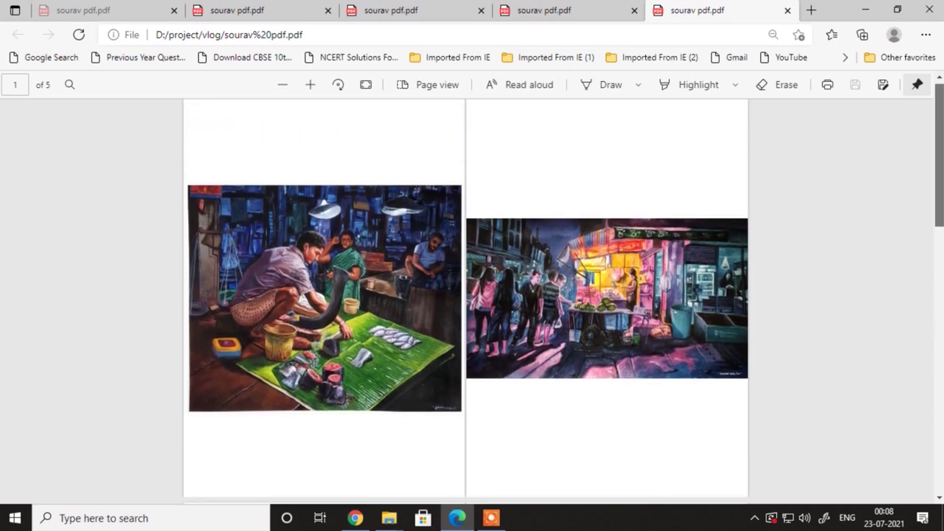
scroll(472, 303, up, 1)
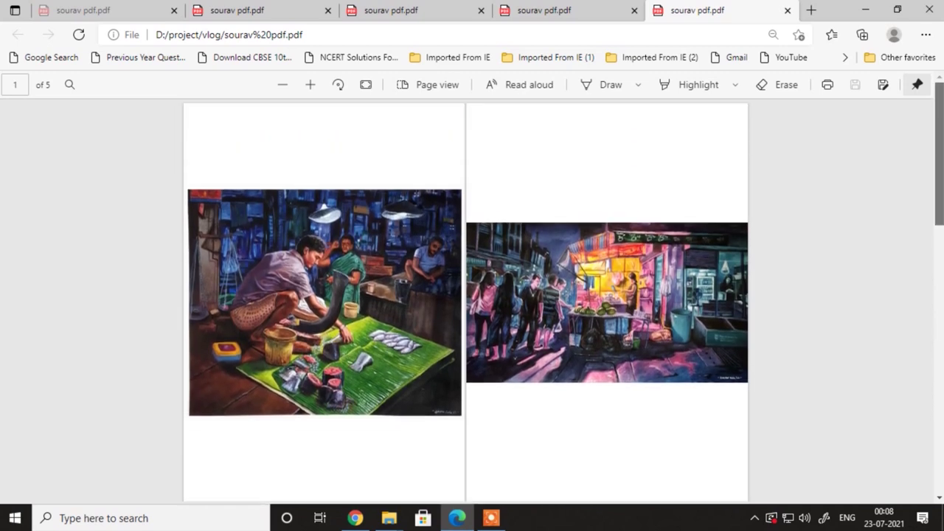
drag(939, 177, 938, 208)
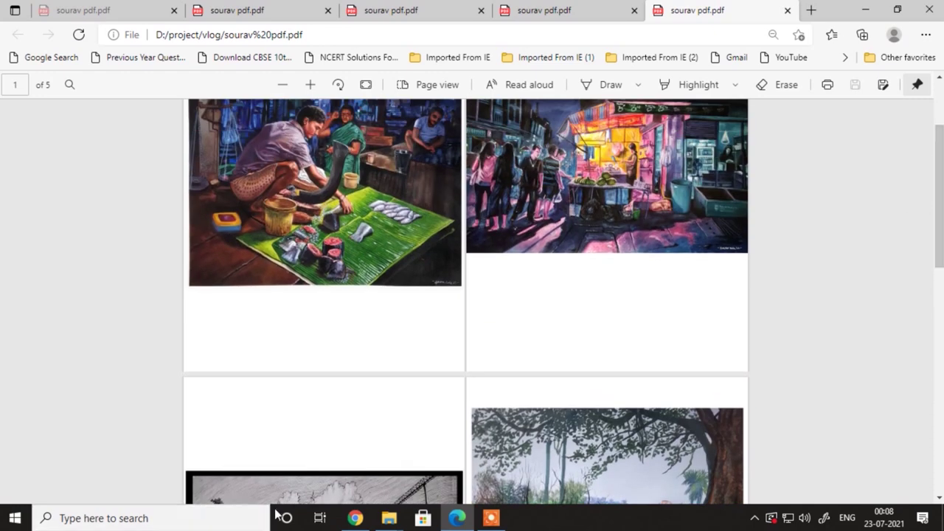
drag(942, 214, 929, 185)
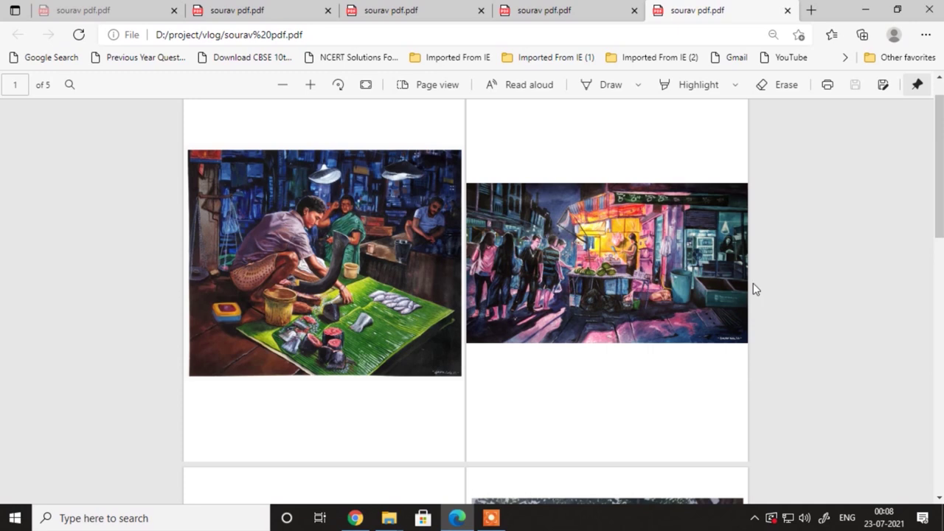
scroll(922, 162, down, 3)
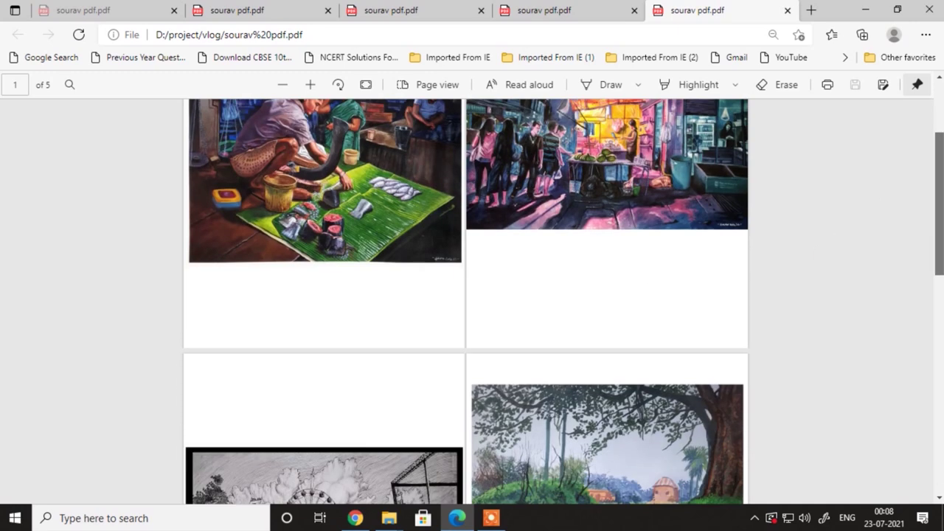
click(491, 518)
click(516, 501)
click(516, 500)
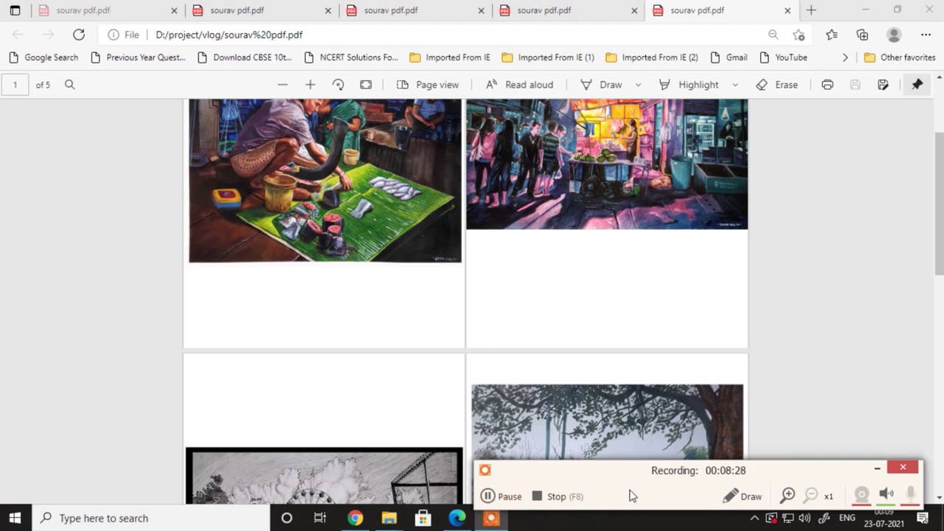
click(877, 468)
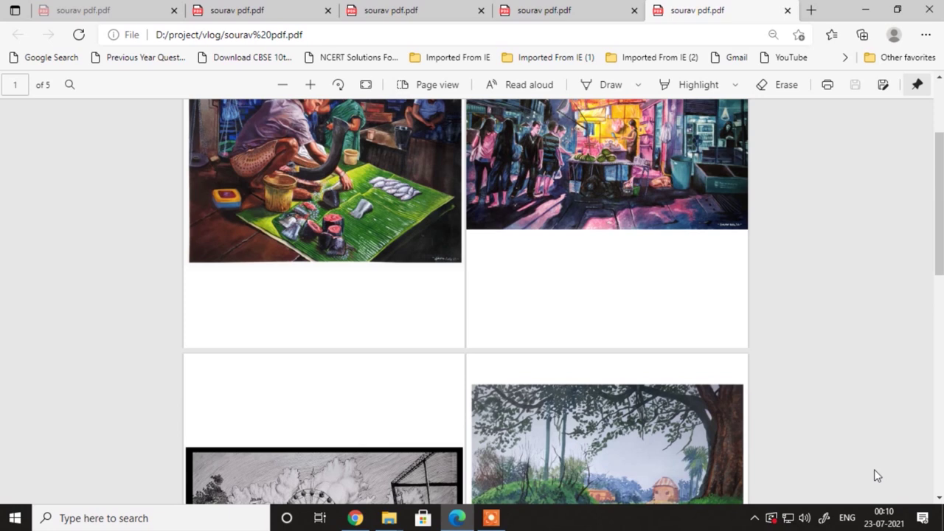
Step: Examine the spread with the black-and-white fairground drawing and the landscape painting
mouse_move(933, 241)
mouse_down()
mouse_move(934, 172)
mouse_move(917, 348)
mouse_up()
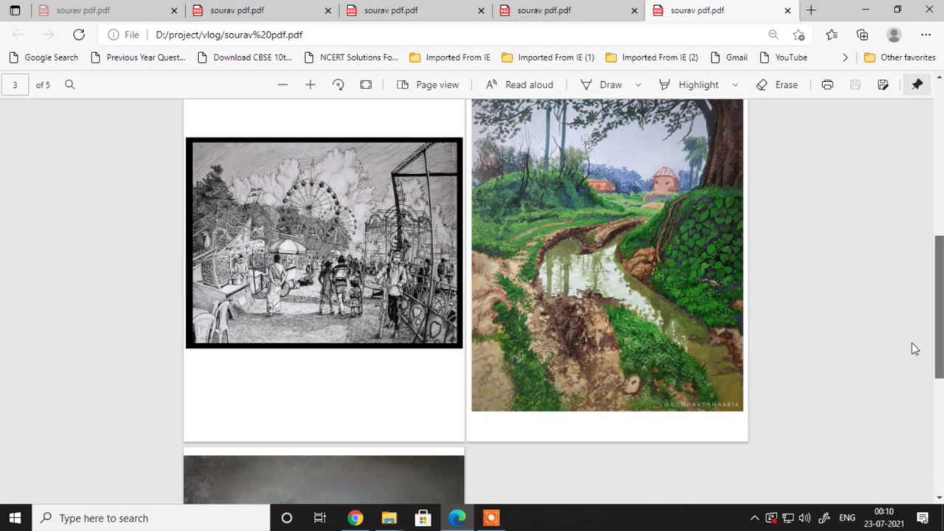
Step: Look at the portrait on the last page and return to the first spread of the two-page layout
scroll(912, 342, down, 1)
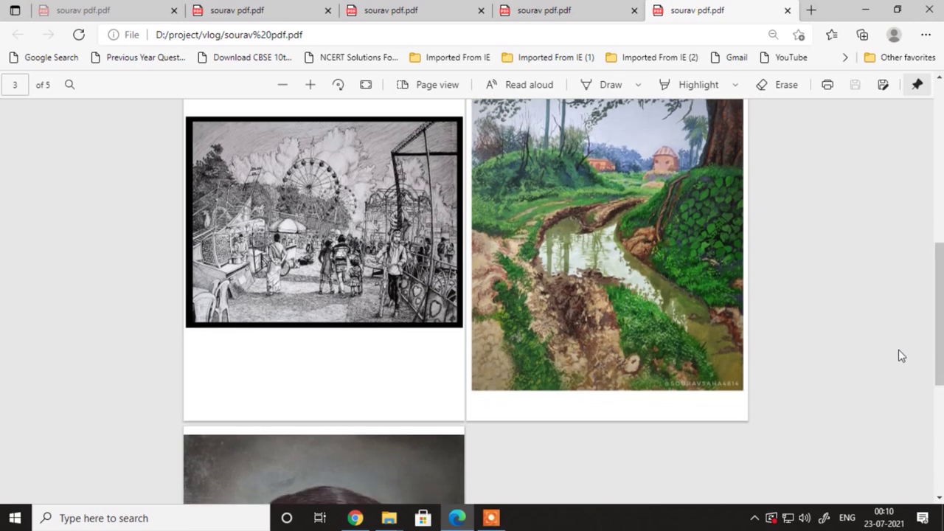
scroll(915, 362, down, 5)
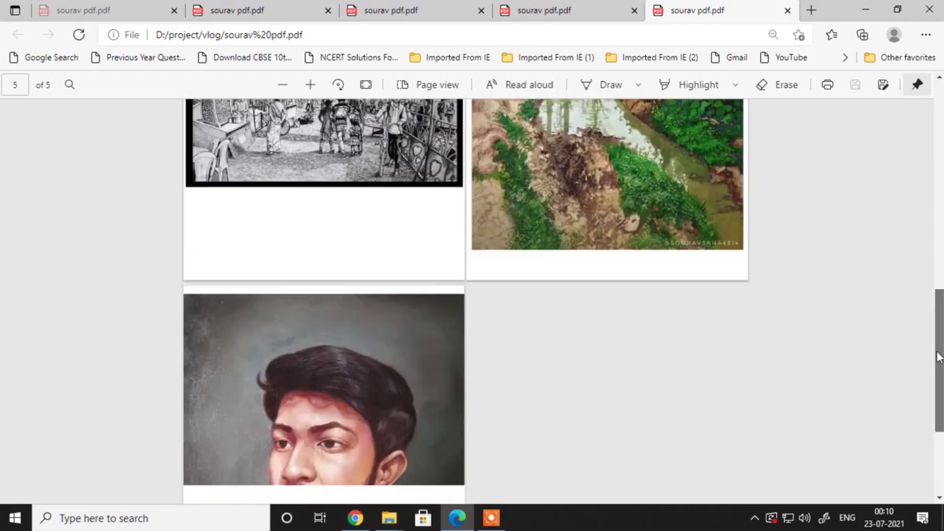
scroll(921, 413, down, 1)
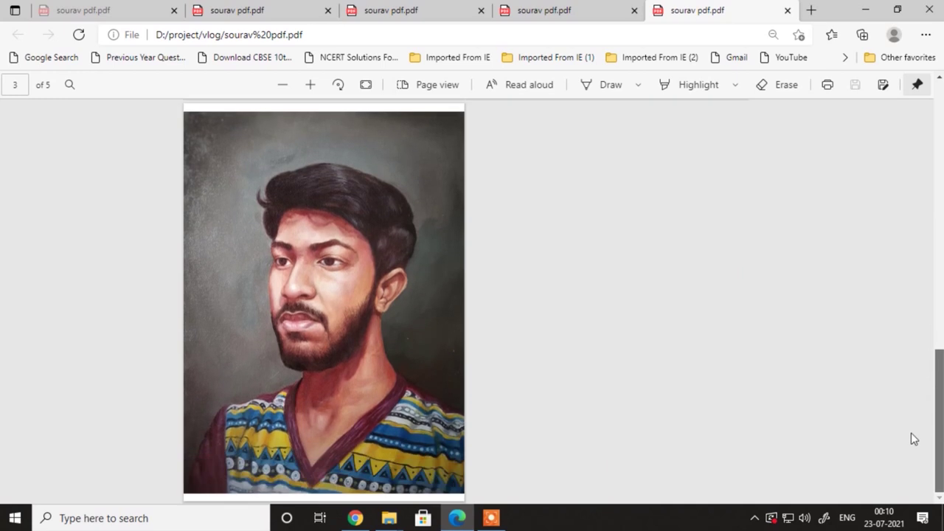
scroll(911, 426, up, 6)
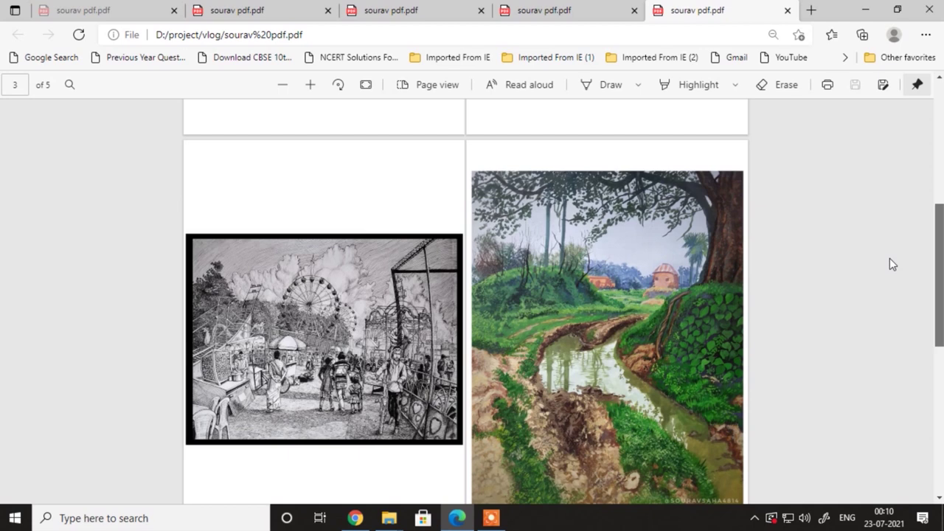
scroll(888, 258, up, 8)
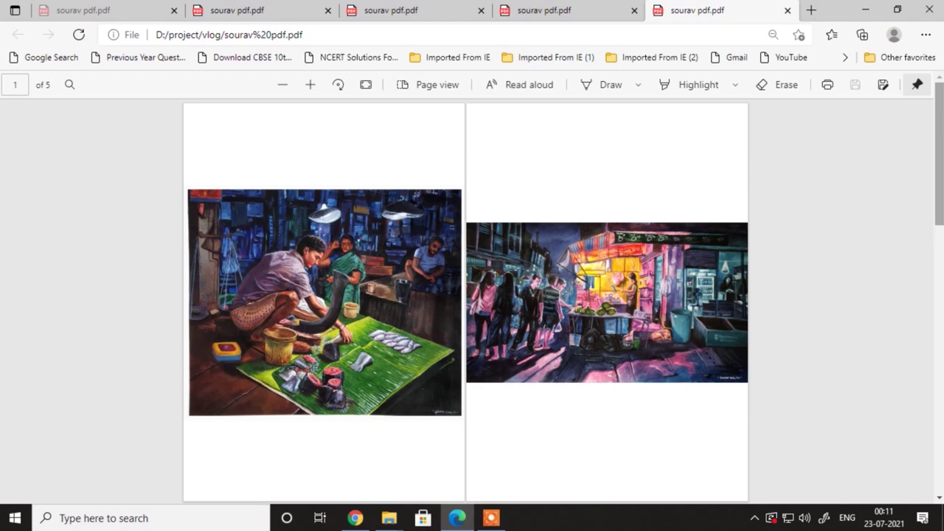
drag(941, 153, 938, 103)
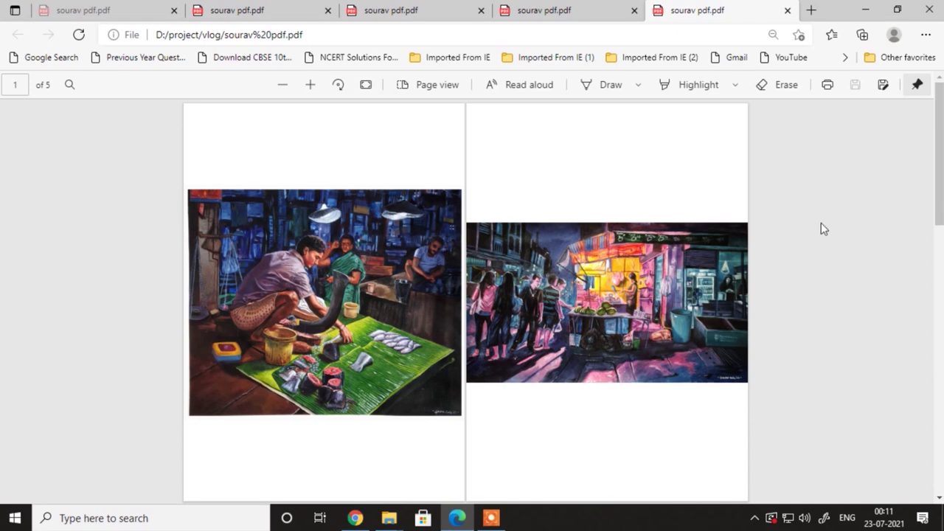
Step: Review the two-page spreads once more down to the portrait and back up to the fairground and landscape pages
scroll(939, 192, down, 4)
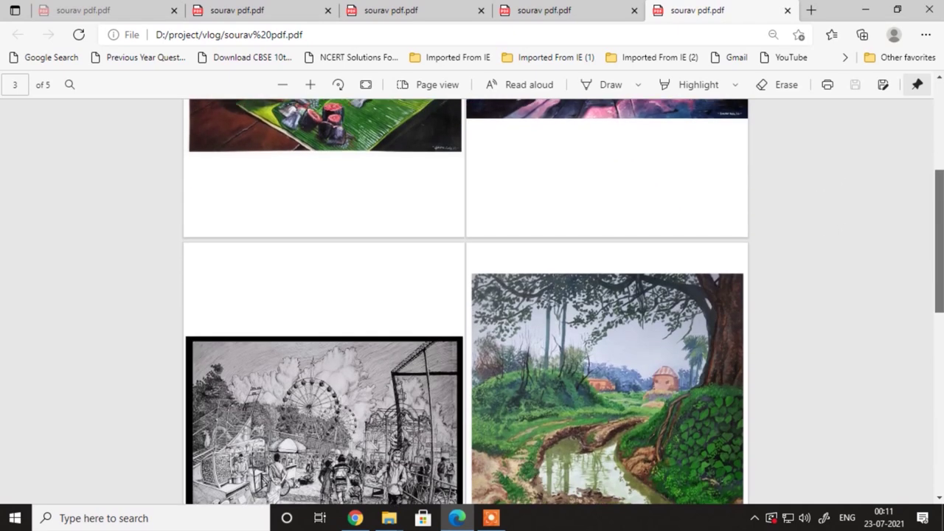
scroll(939, 244, down, 2)
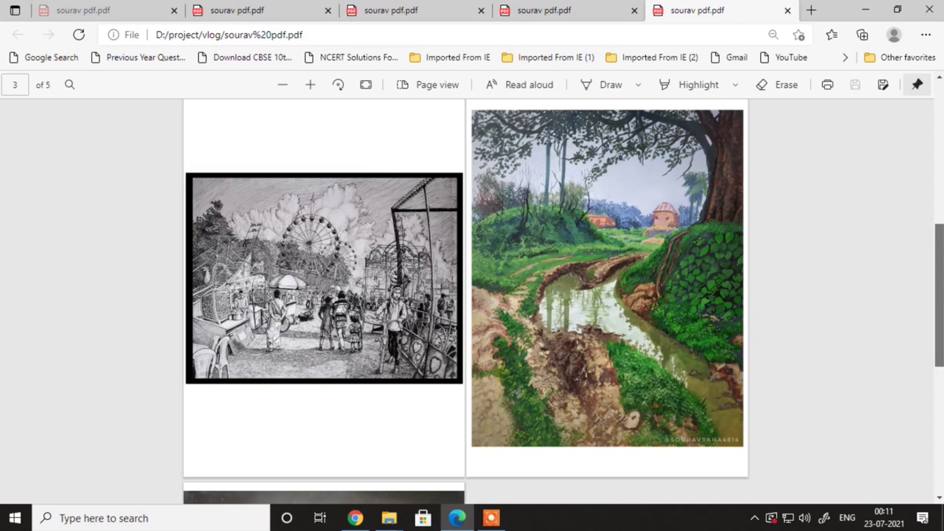
scroll(929, 347, down, 3)
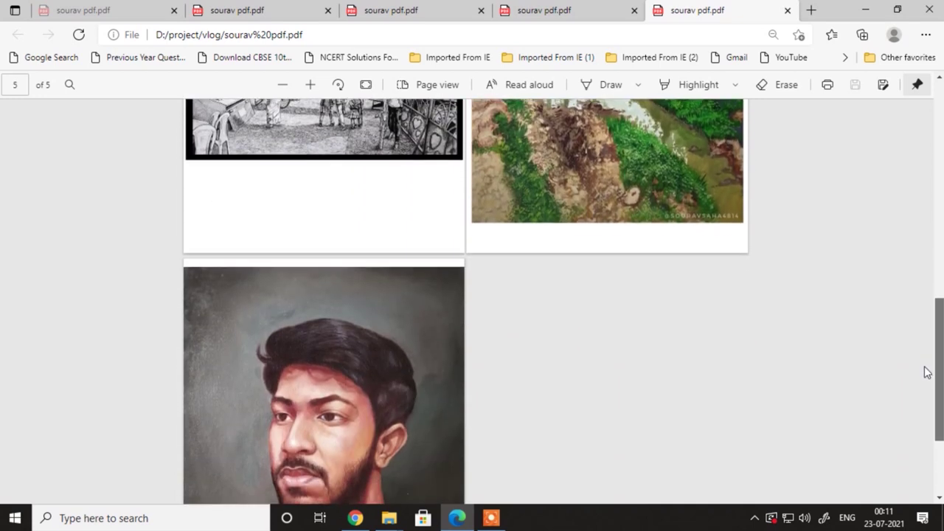
scroll(921, 354, up, 5)
scroll(913, 251, up, 1)
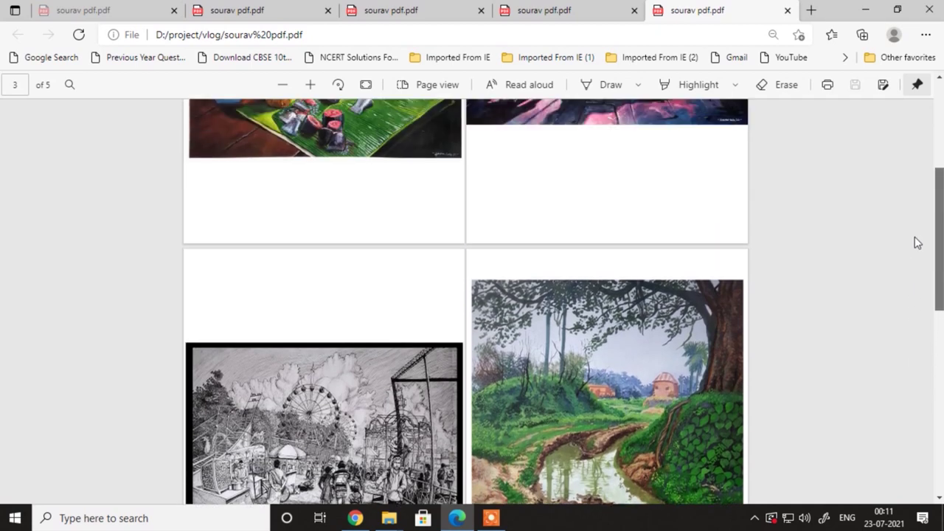
Step: Switch to File Explorer and open the folder named new inside D:\project\vlog
click(866, 10)
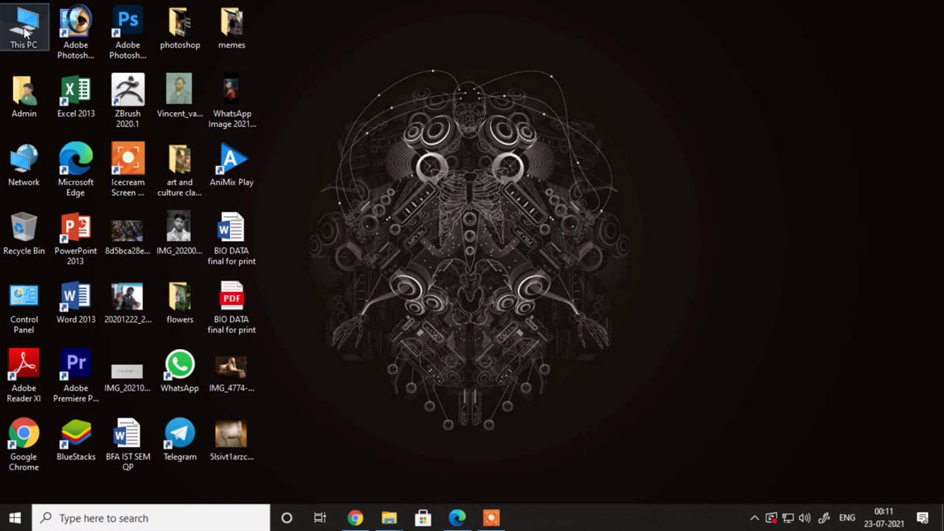
key(super+e)
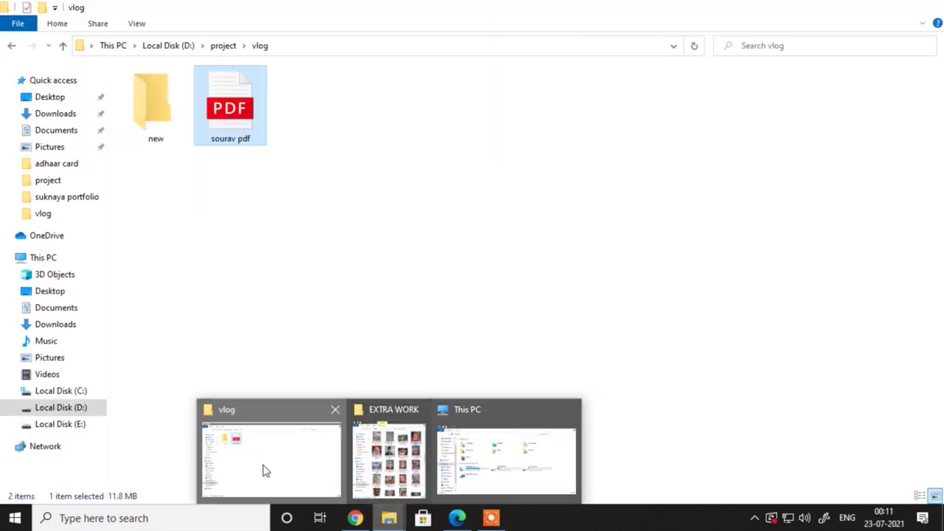
click(263, 470)
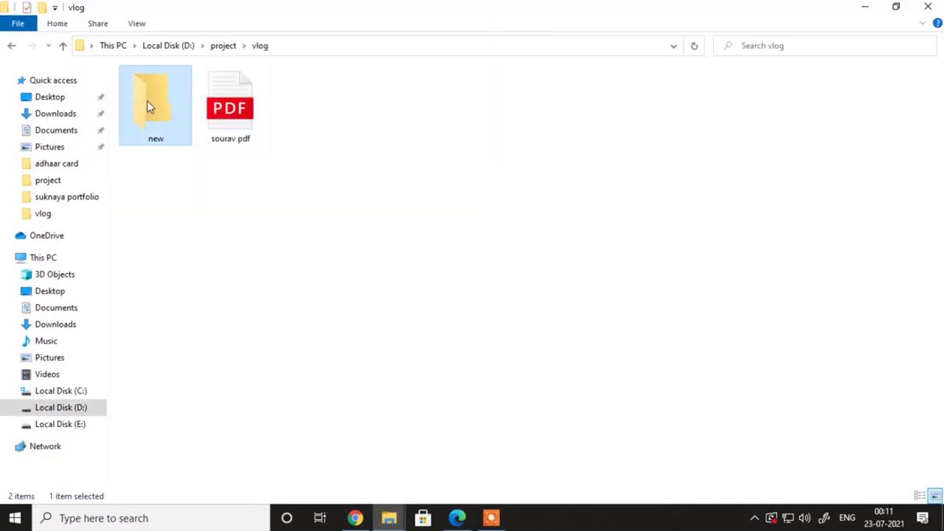
double_click(148, 103)
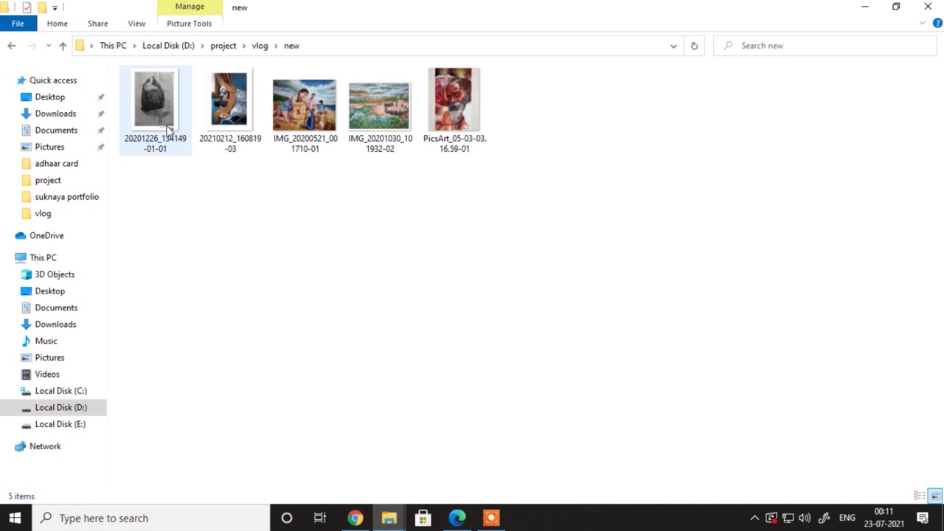
drag(609, 172, 222, 256)
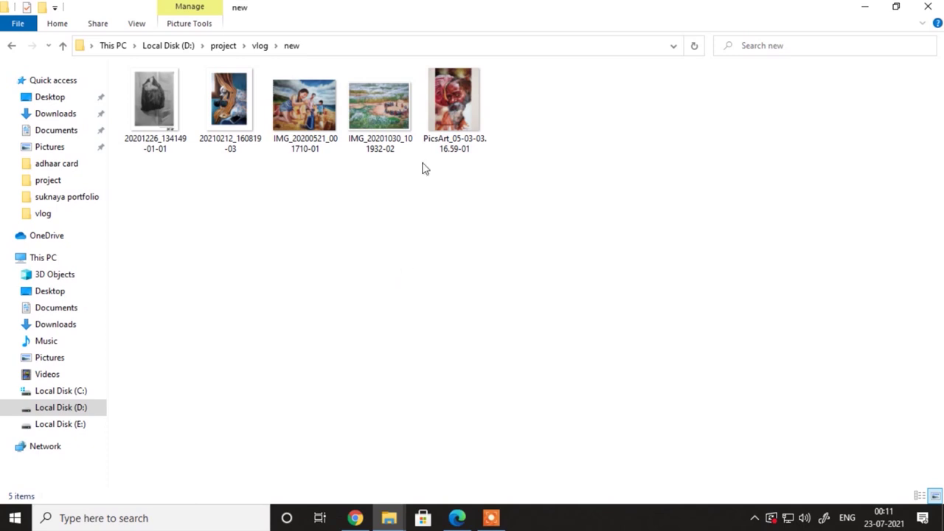
Step: Open the image PicsArt_05-03-03.16.59-01 in Photos and maximize its window
click(439, 118)
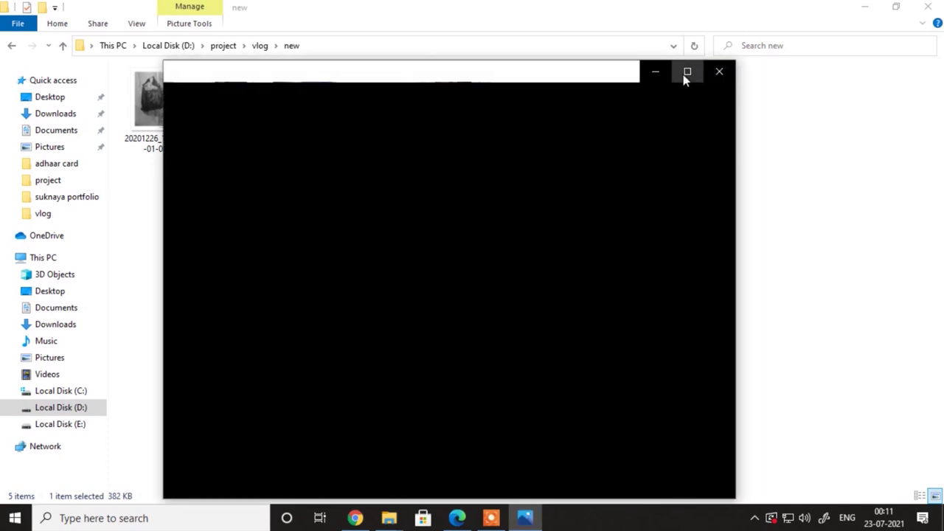
click(685, 75)
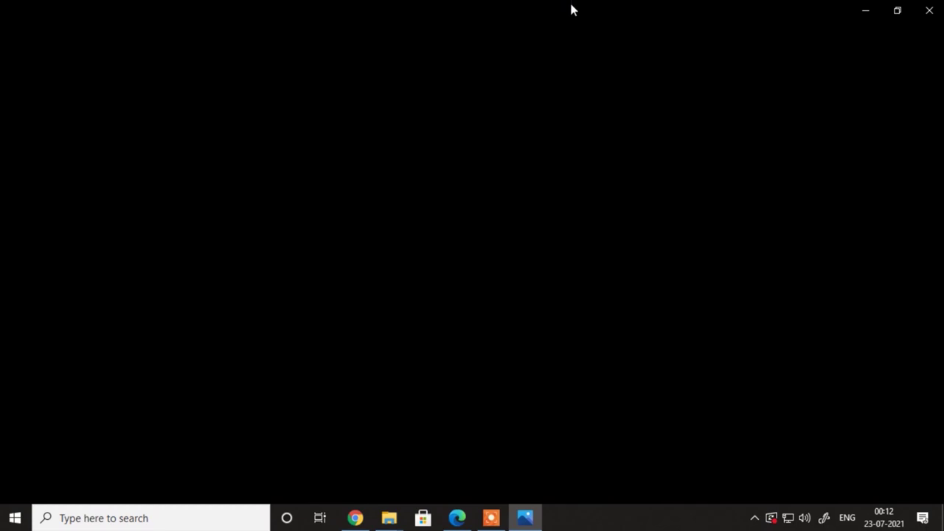
mouse_move(571, 8)
mouse_down()
mouse_move(575, 40)
mouse_move(569, 6)
mouse_up()
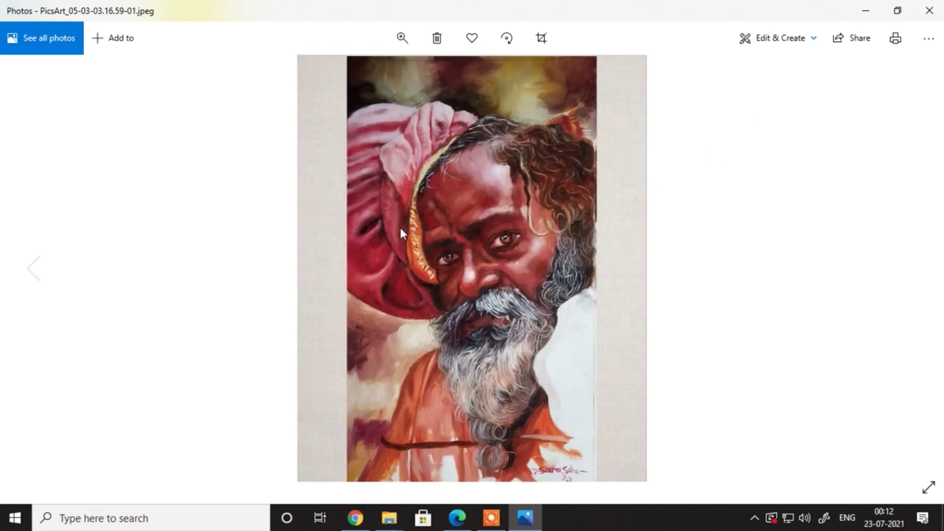
Step: View the folder's other four artworks one by one, back to the graphite bag drawing, and return to File Explorer
click(32, 269)
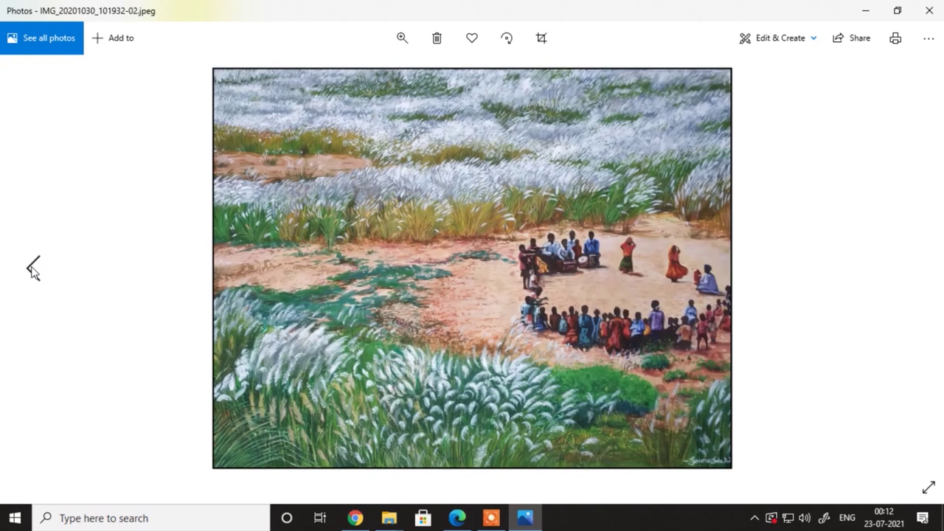
click(32, 269)
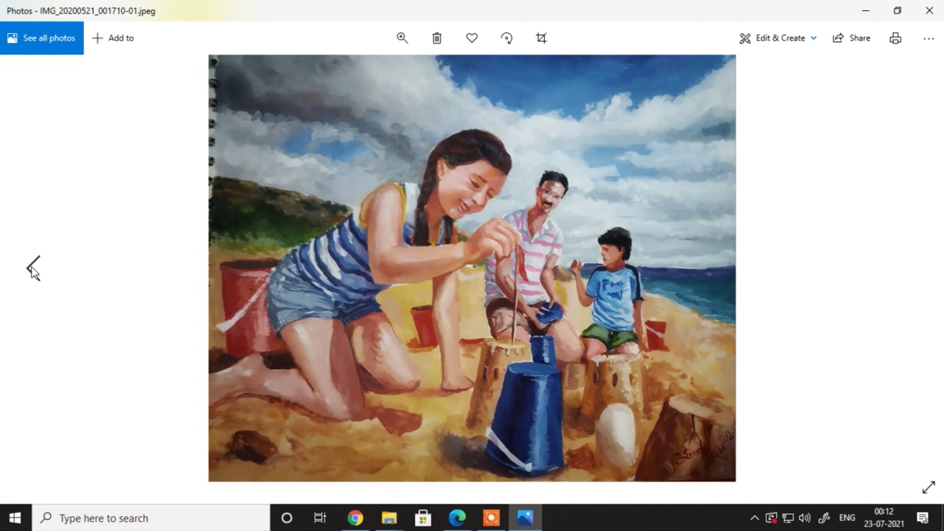
click(33, 269)
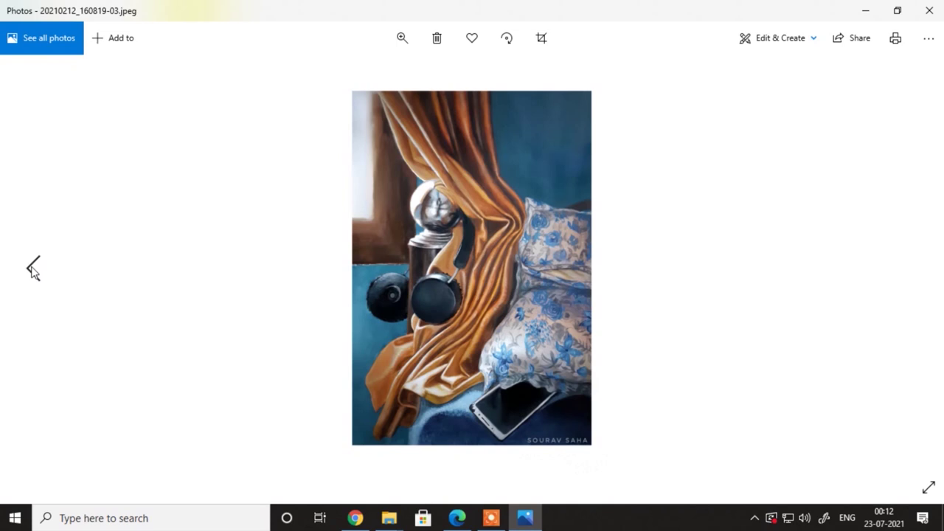
click(33, 270)
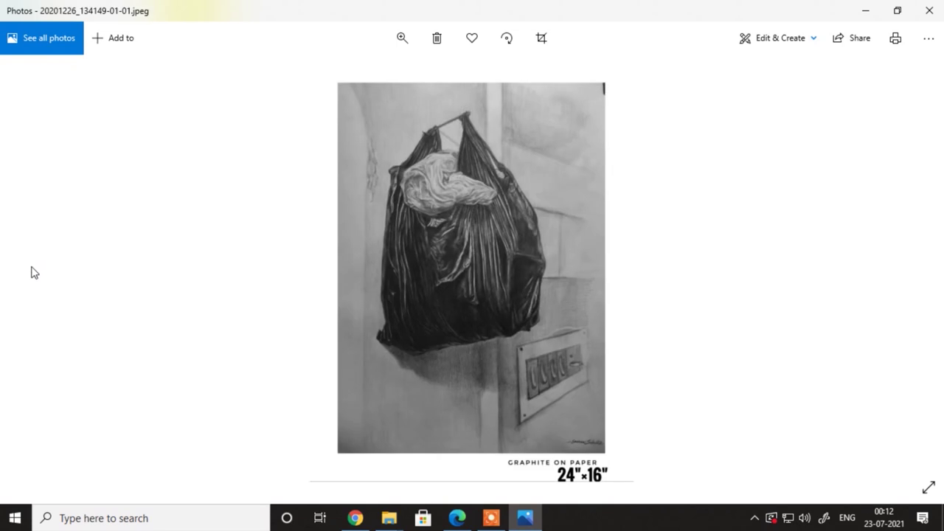
click(867, 11)
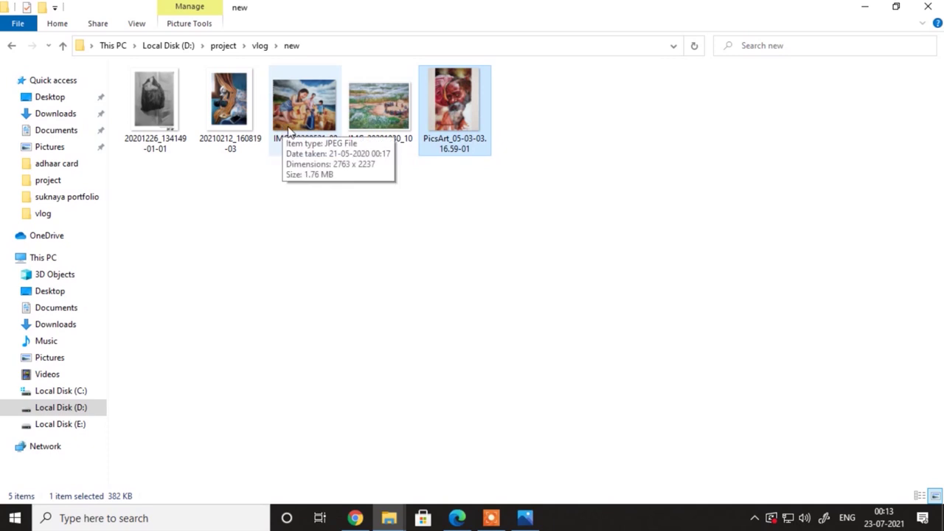
drag(246, 196, 148, 124)
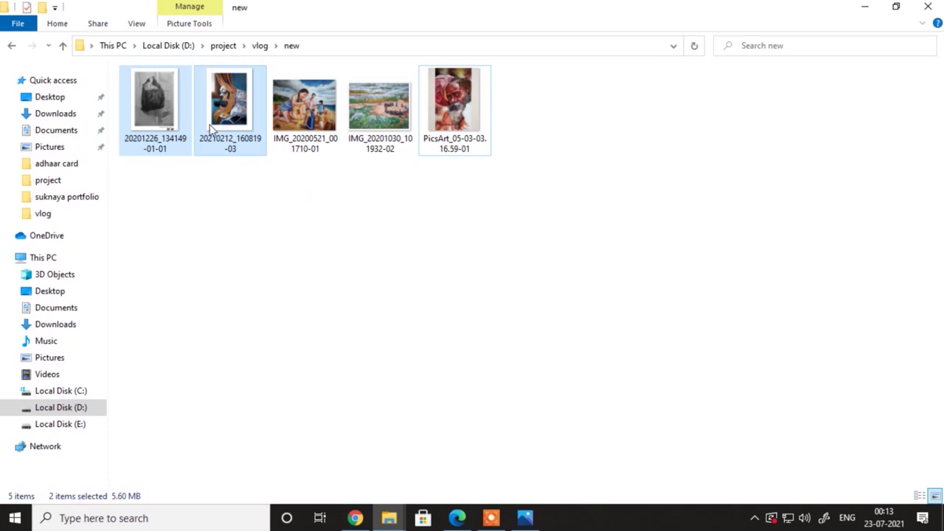
click(293, 221)
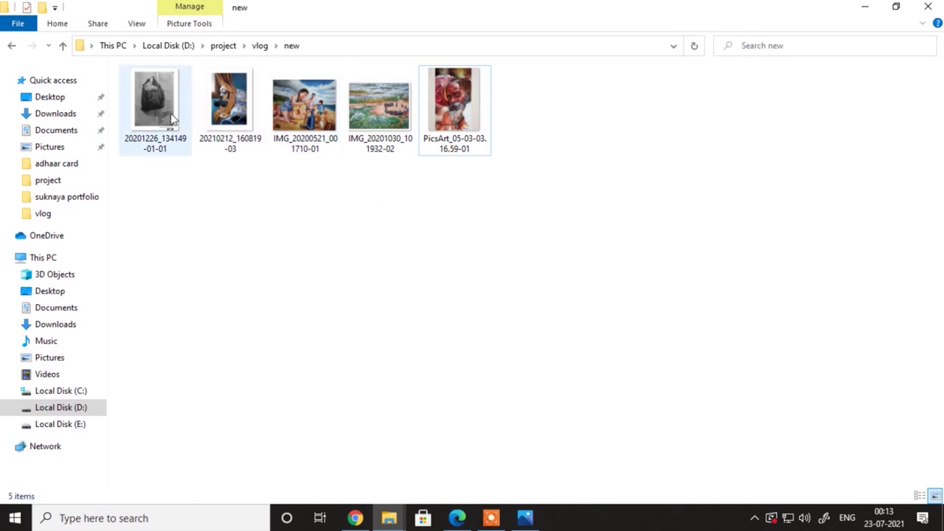
mouse_move(175, 118)
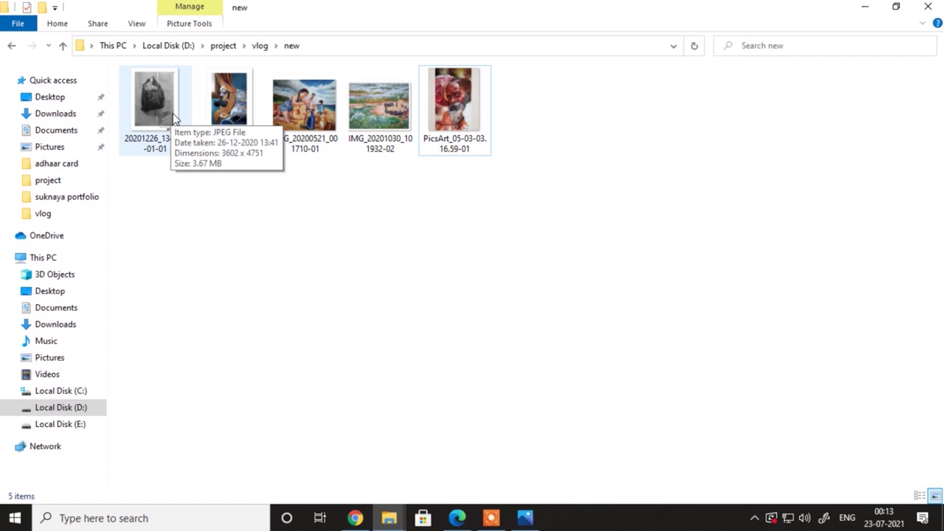
click(175, 118)
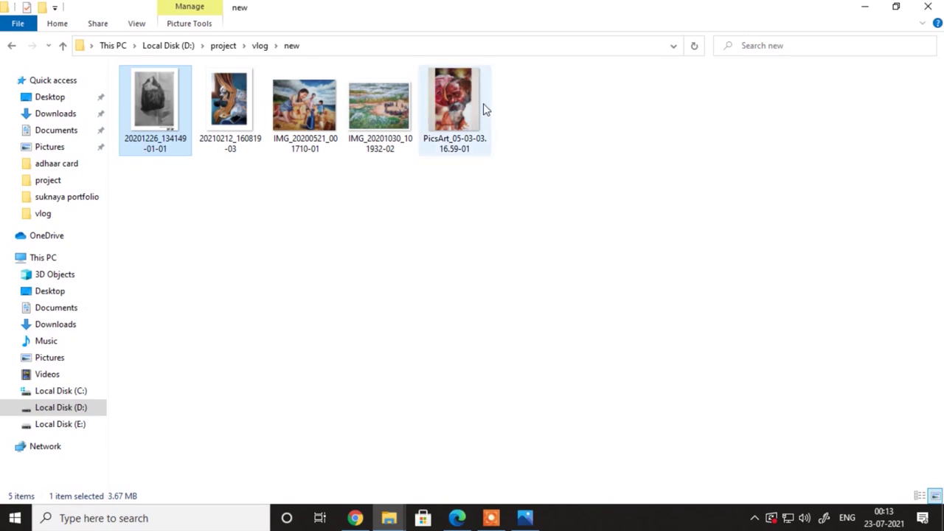
click(461, 129)
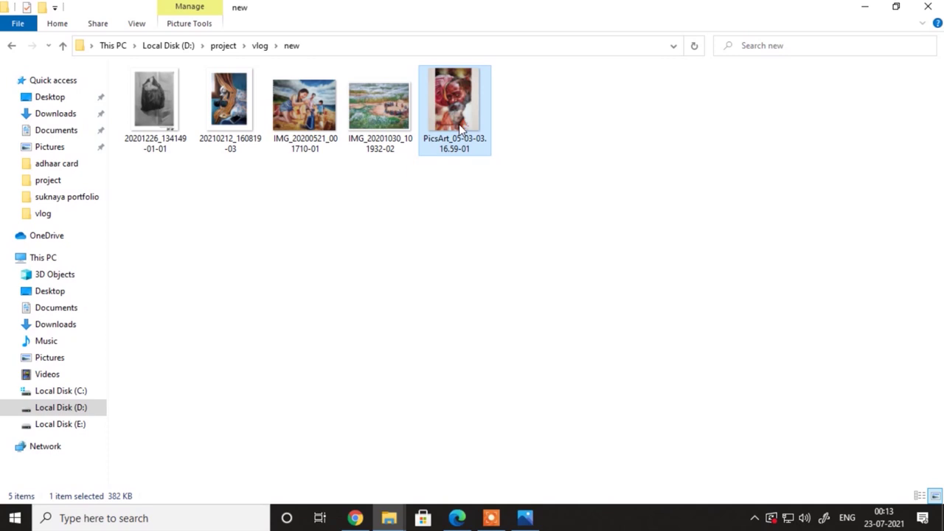
Step: Try to move the image IMG_20201030_101932-02 to the front of the folder's images
click(388, 125)
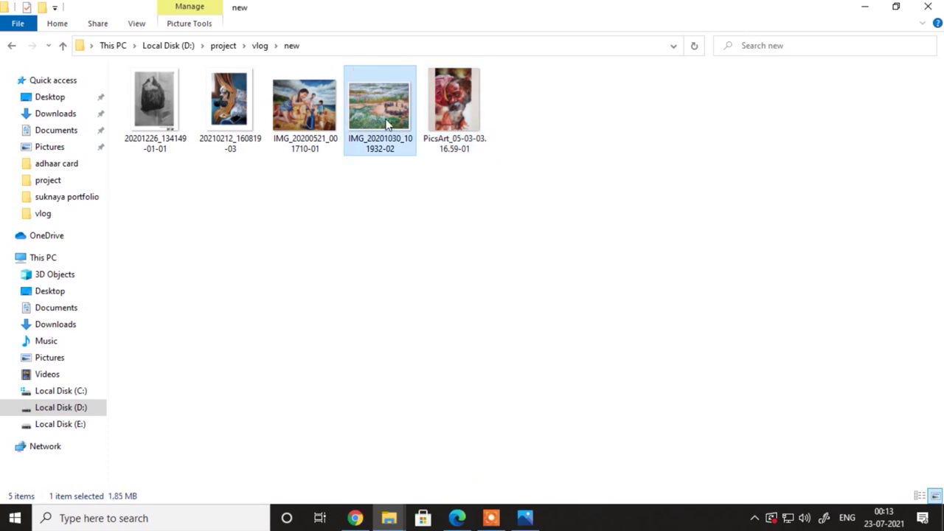
drag(388, 124, 146, 124)
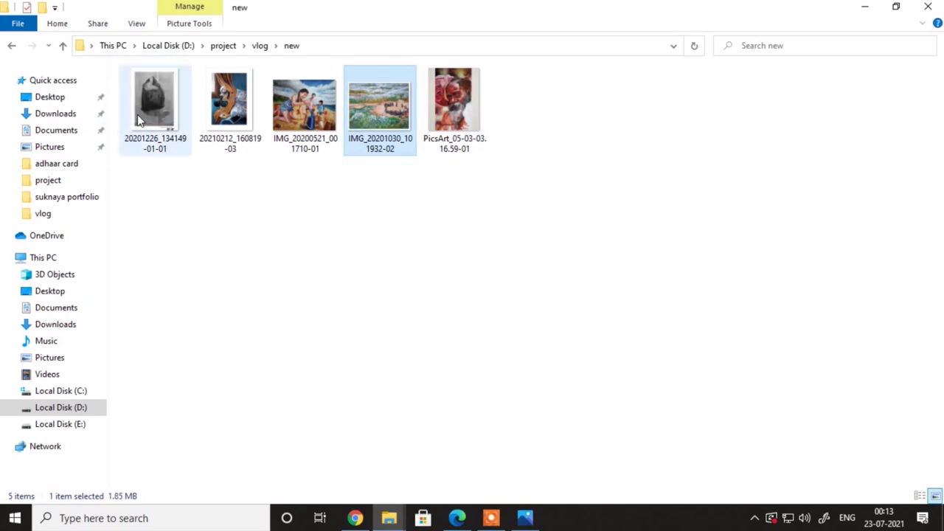
right_click(391, 129)
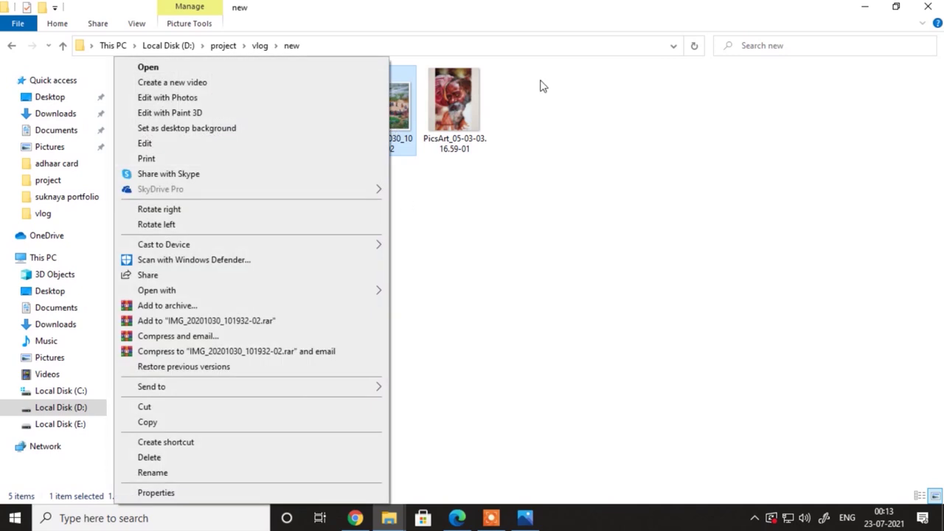
click(671, 46)
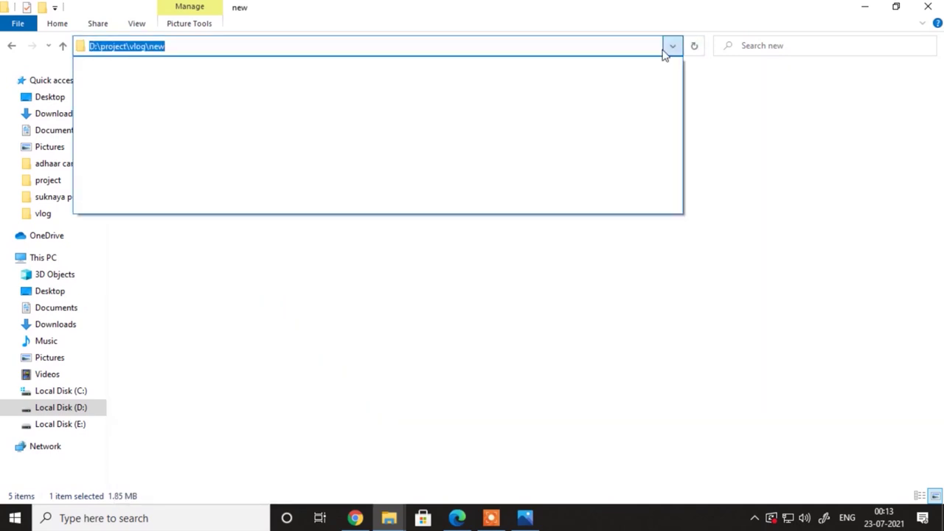
click(692, 70)
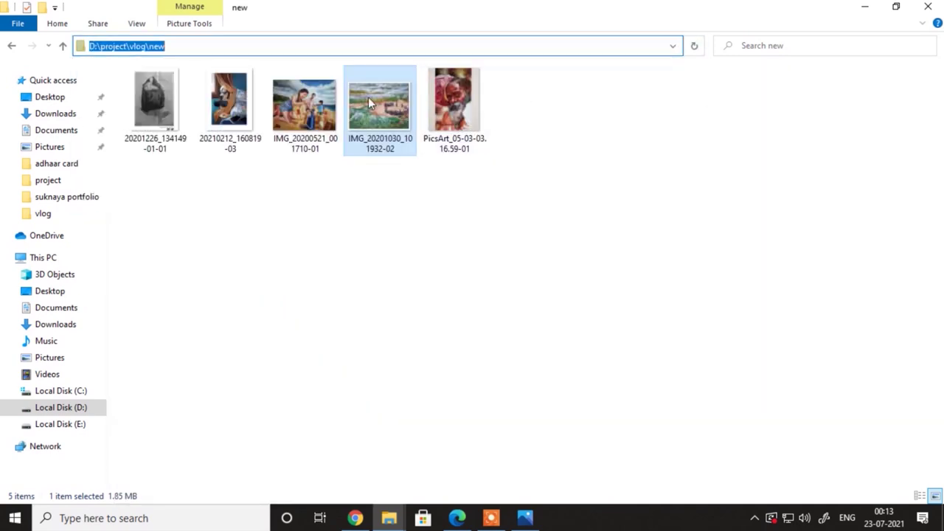
drag(368, 97, 658, 128)
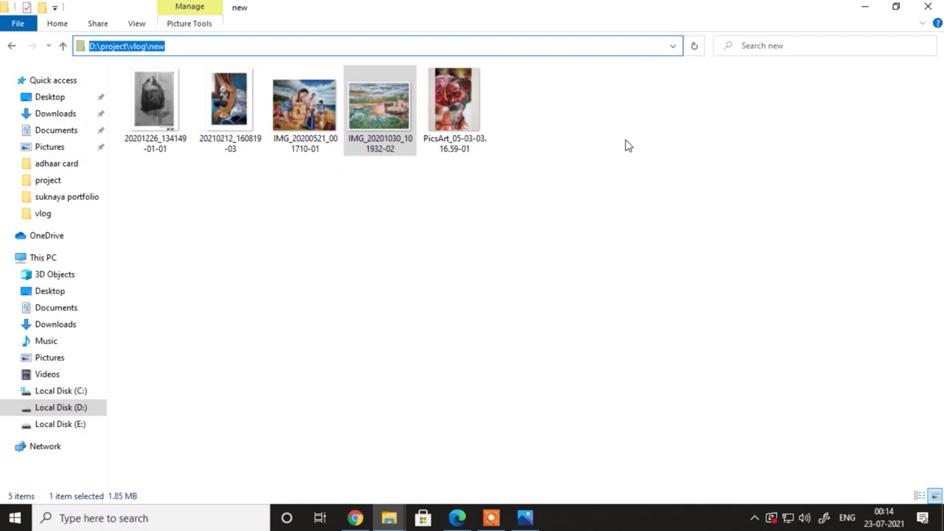
Step: Rename the image IMG_20201030_101932-02 as 1
right_click(390, 109)
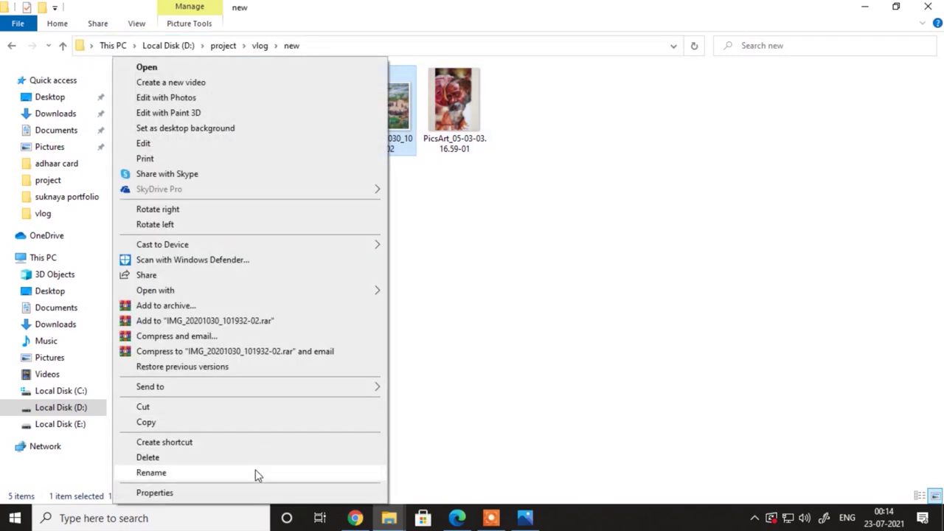
click(236, 476)
text(1)
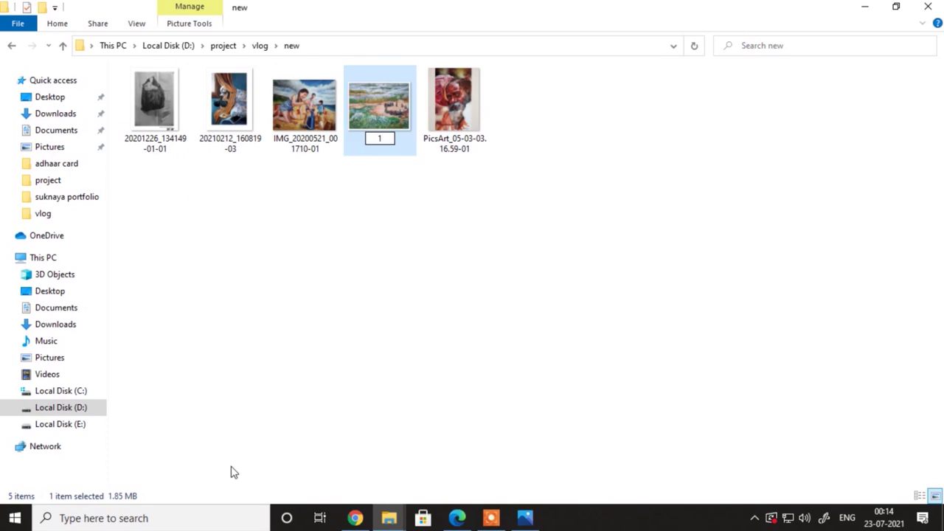
key(Return)
click(356, 407)
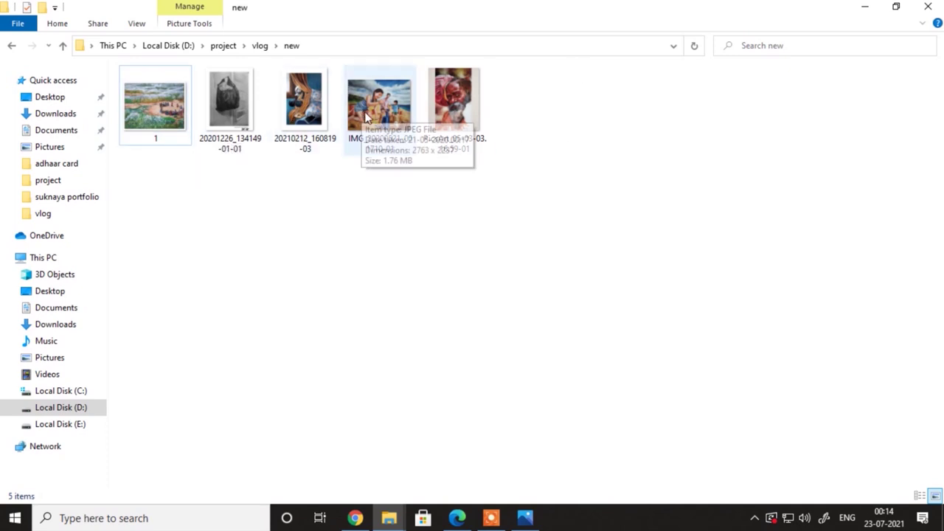
Step: Compare PicsArt_05-03-03.16.59-01 with image 1, and preview IMG_20200521_001710-01 in Photos before closing it
click(463, 113)
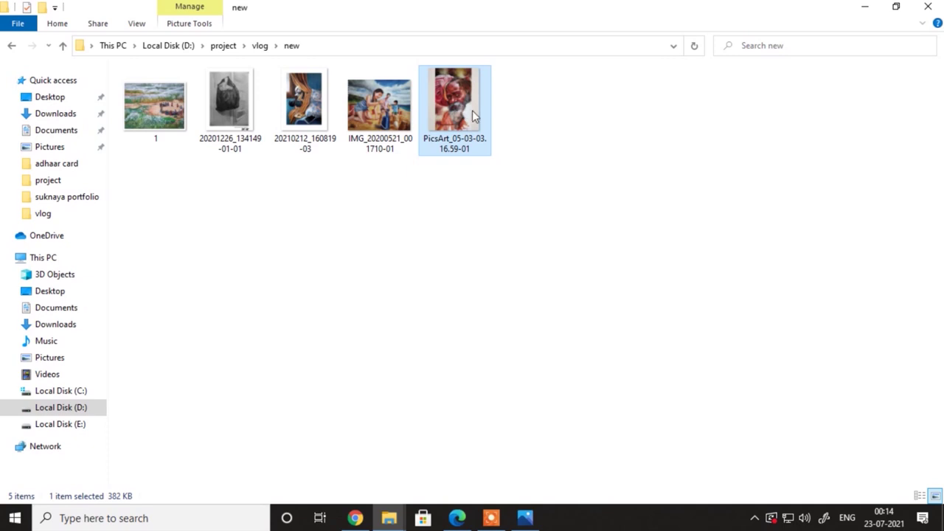
mouse_move(481, 118)
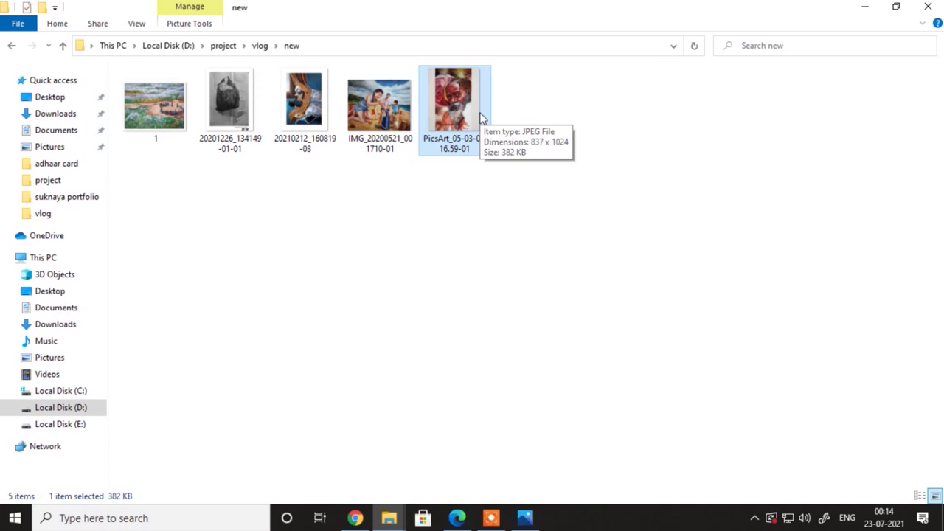
click(177, 126)
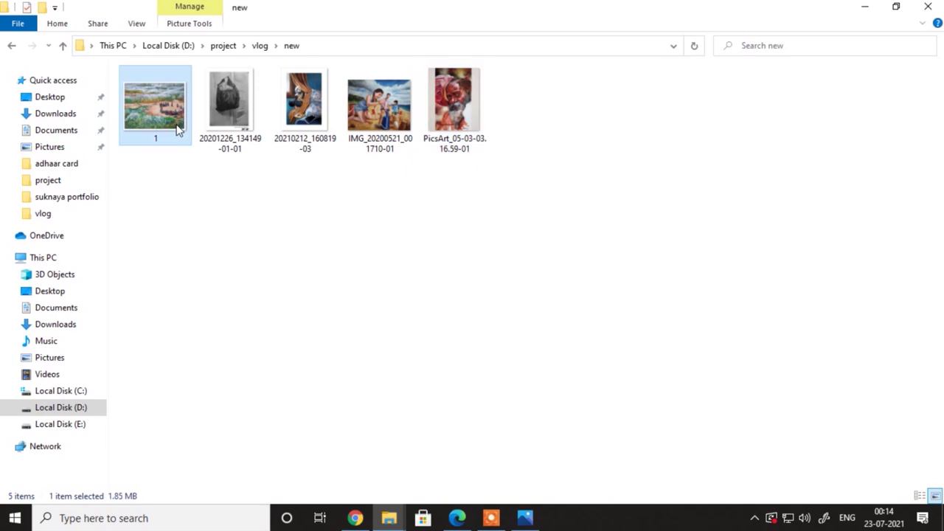
click(441, 124)
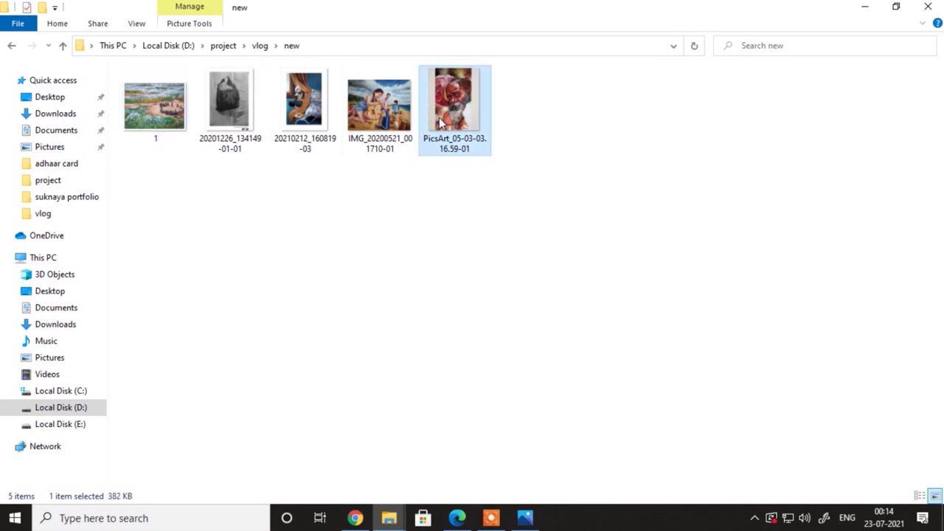
click(386, 121)
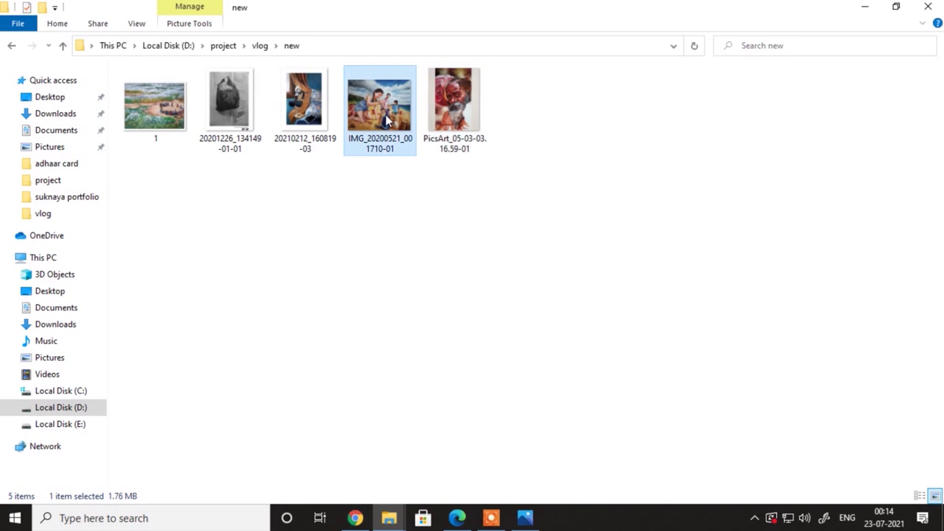
double_click(386, 121)
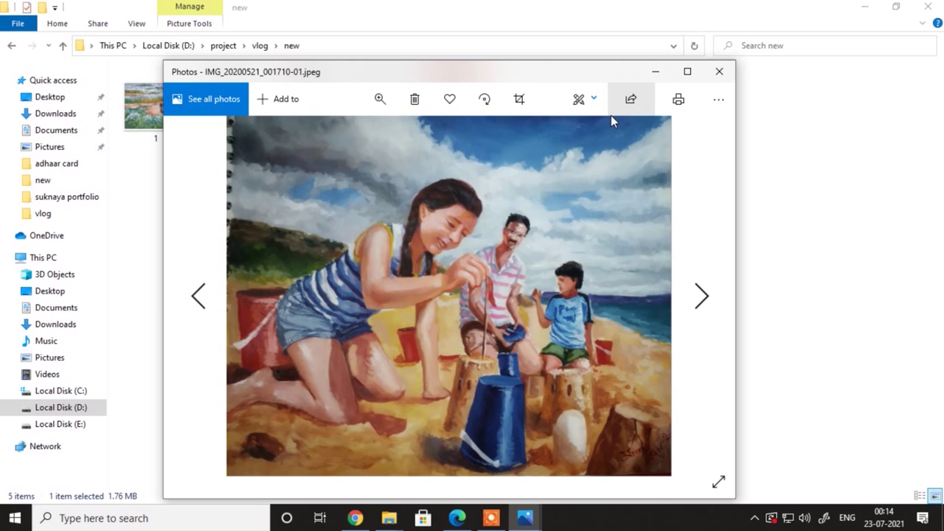
click(719, 71)
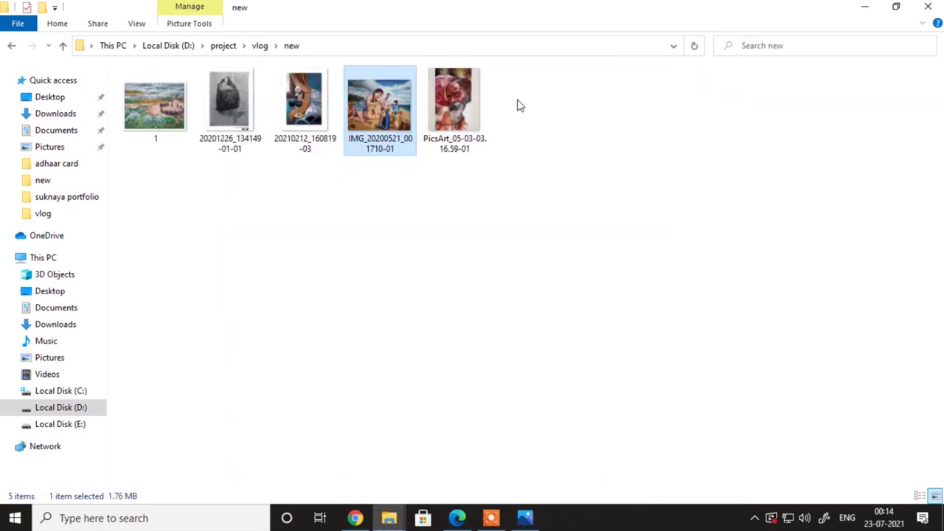
mouse_move(419, 131)
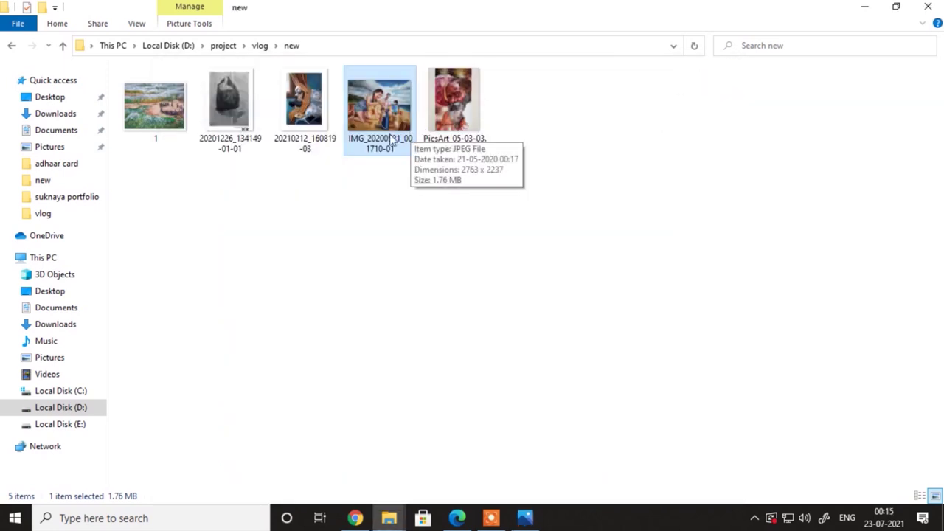
Step: Preview the curtain still life 20210212_160819-03 in Photos, close it and rename the file as 2
double_click(288, 125)
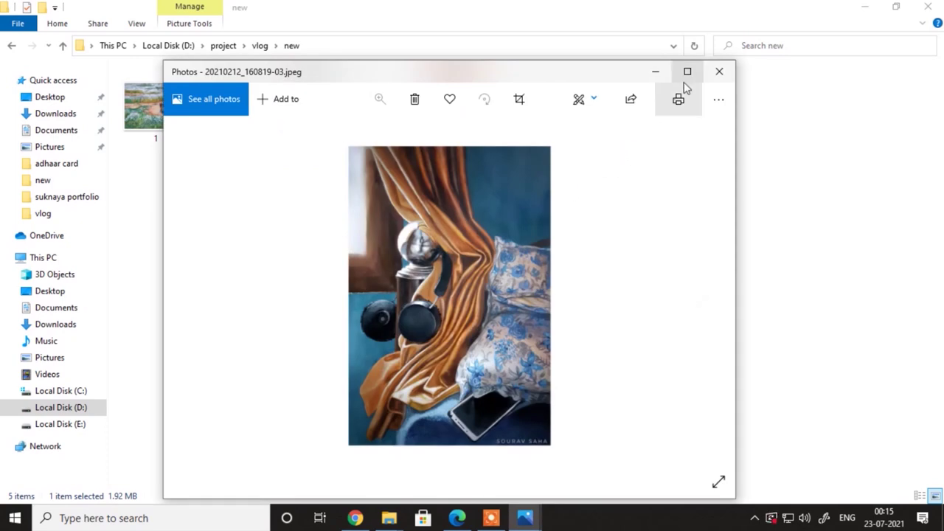
click(717, 70)
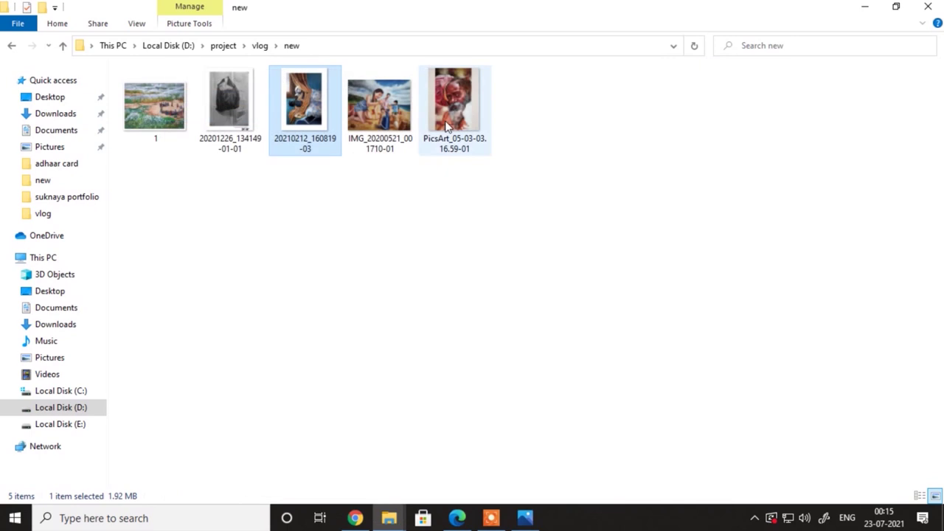
right_click(310, 130)
click(129, 475)
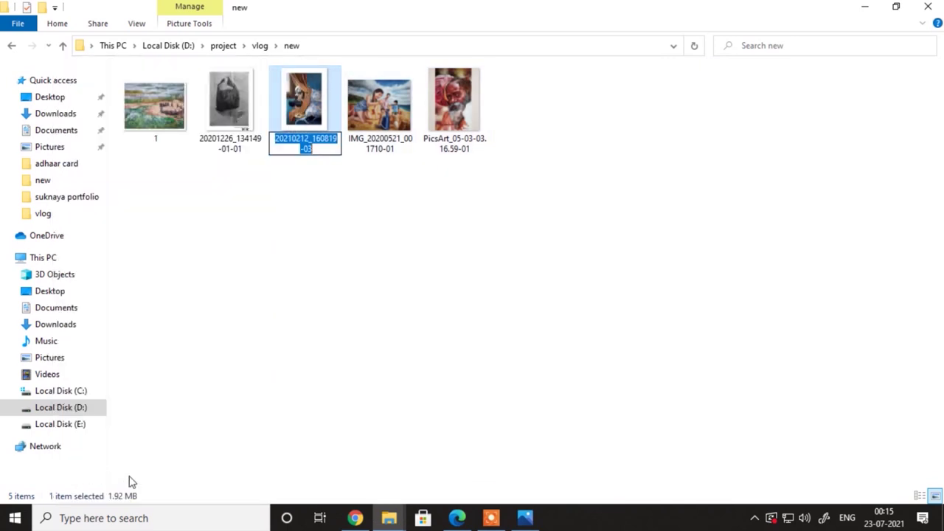
text(2)
key(Return)
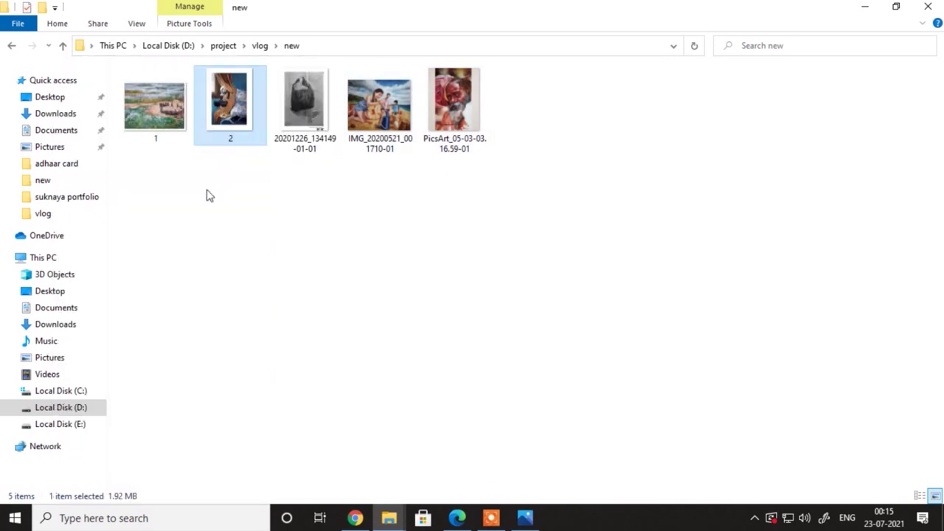
mouse_move(210, 139)
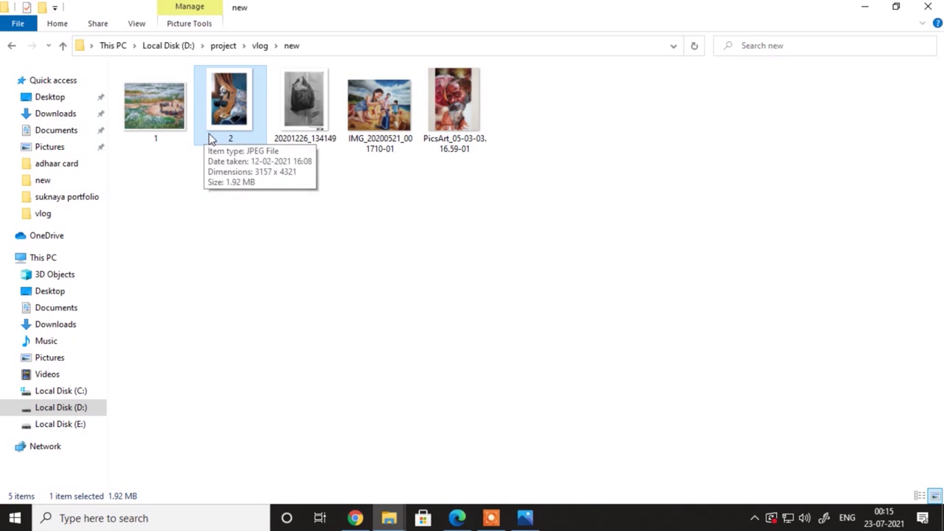
click(307, 142)
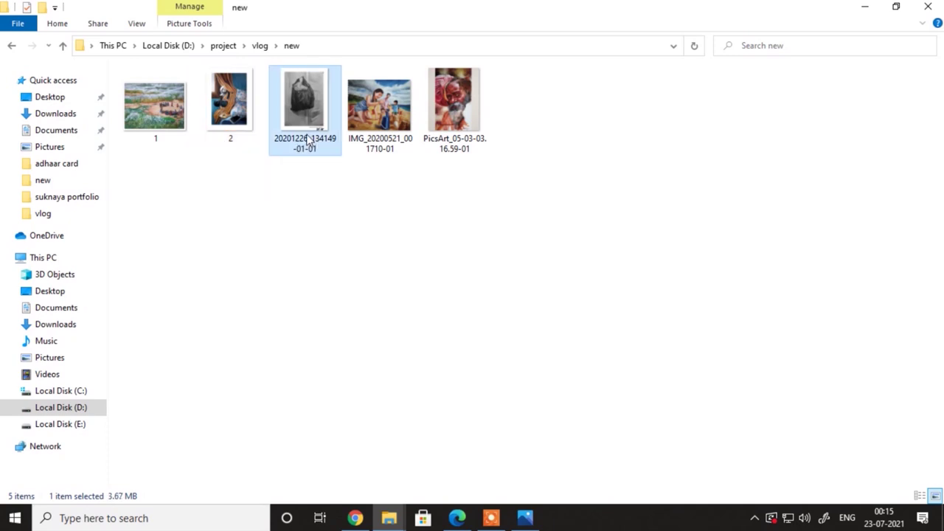
double_click(308, 142)
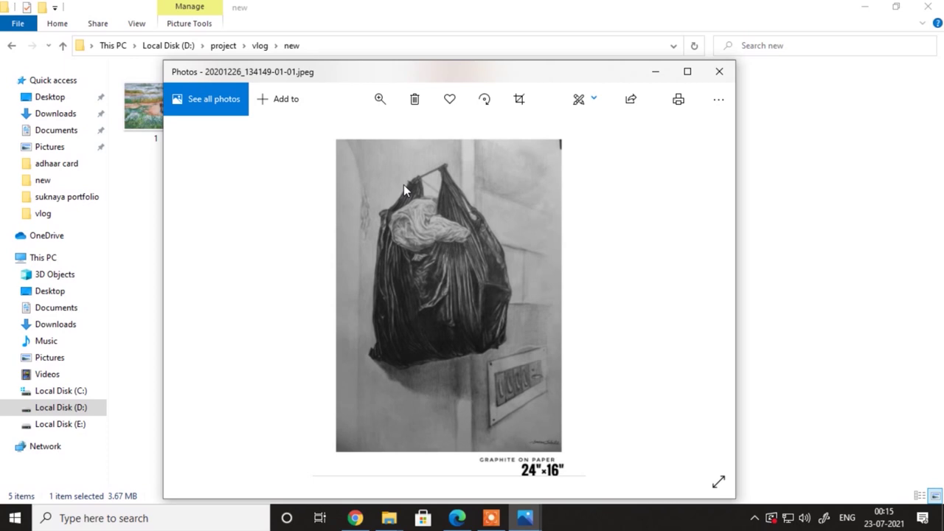
click(718, 71)
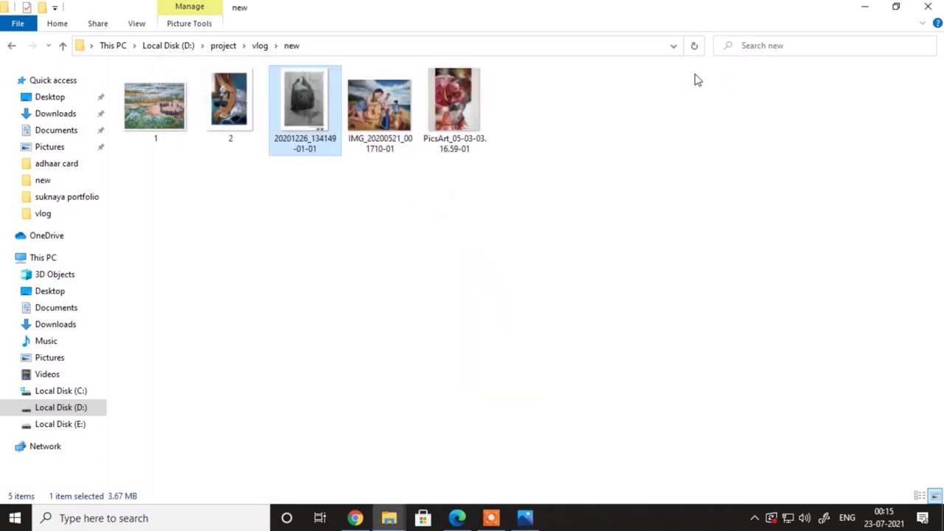
Step: Review the order of the folder's five images, going from image 1 through to PicsArt_05-03-03.16.59-01
click(159, 94)
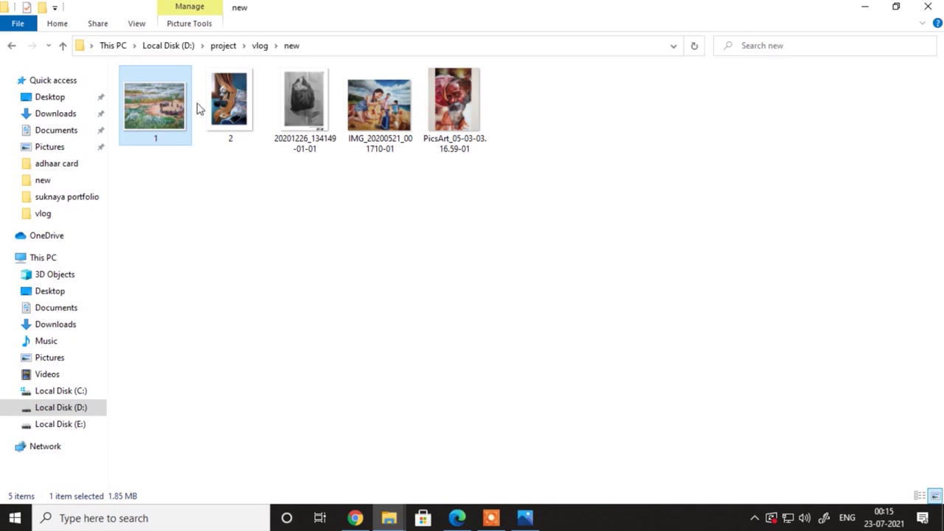
click(233, 118)
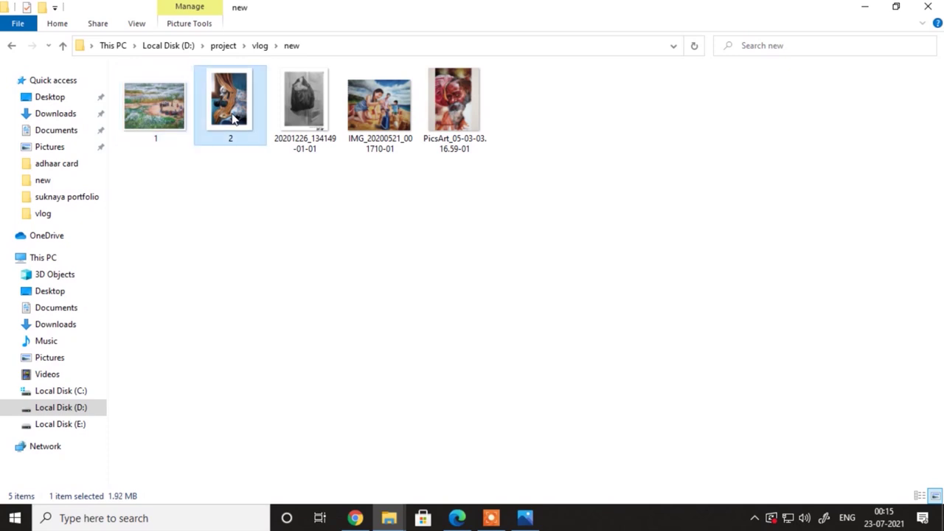
click(329, 130)
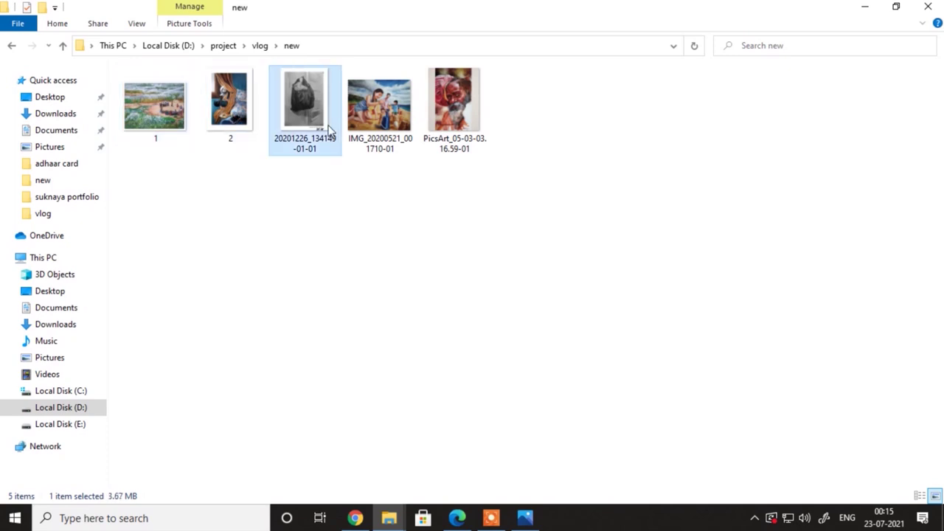
click(369, 133)
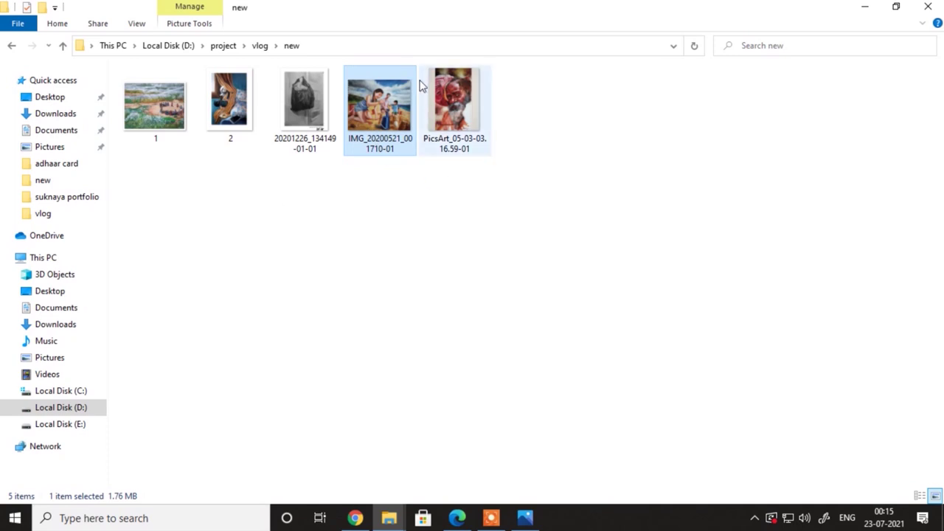
mouse_move(361, 83)
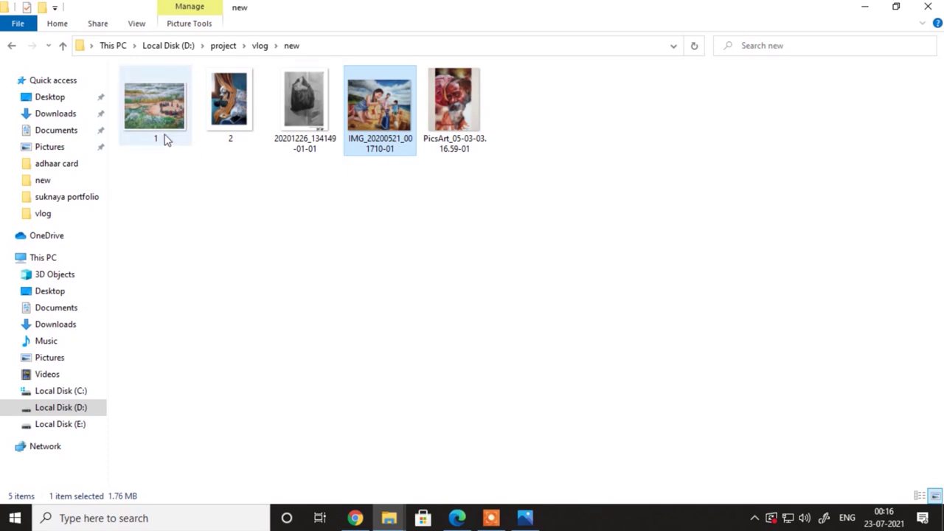
drag(139, 150, 278, 141)
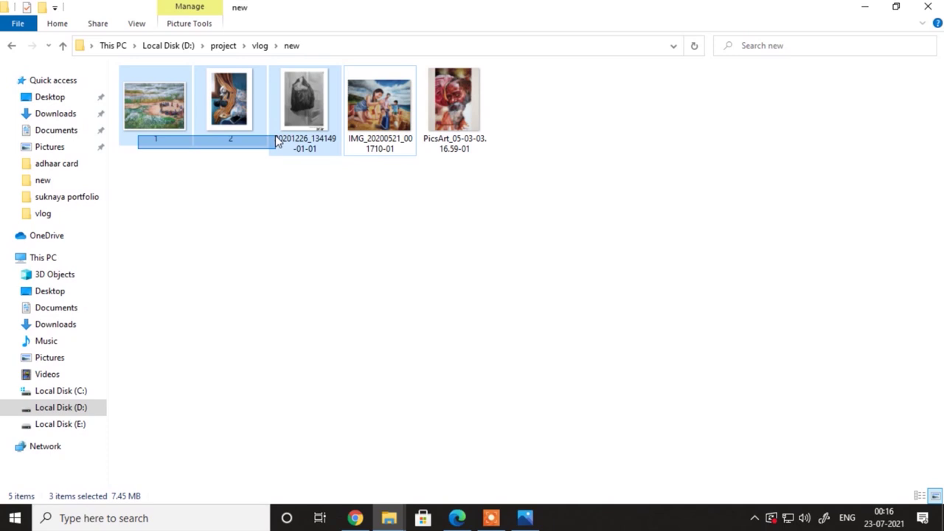
drag(277, 141, 279, 142)
click(401, 162)
click(396, 139)
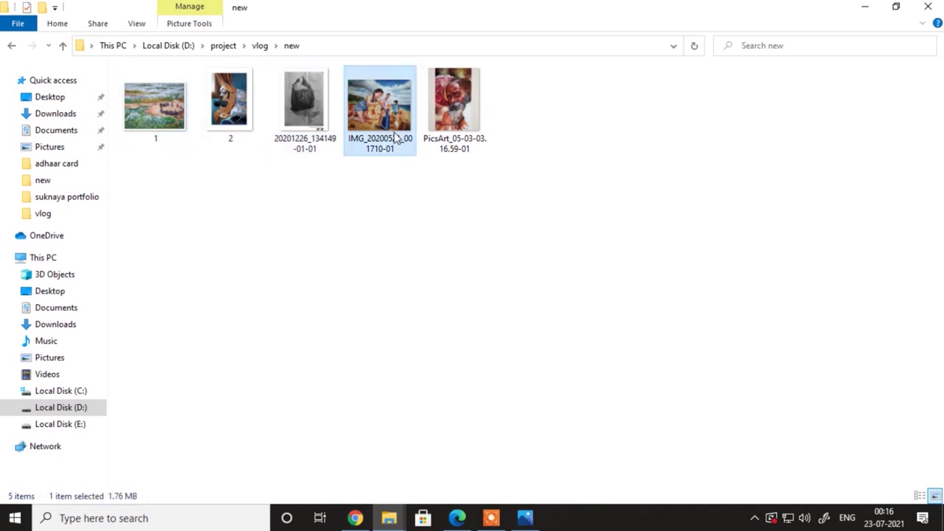
click(433, 124)
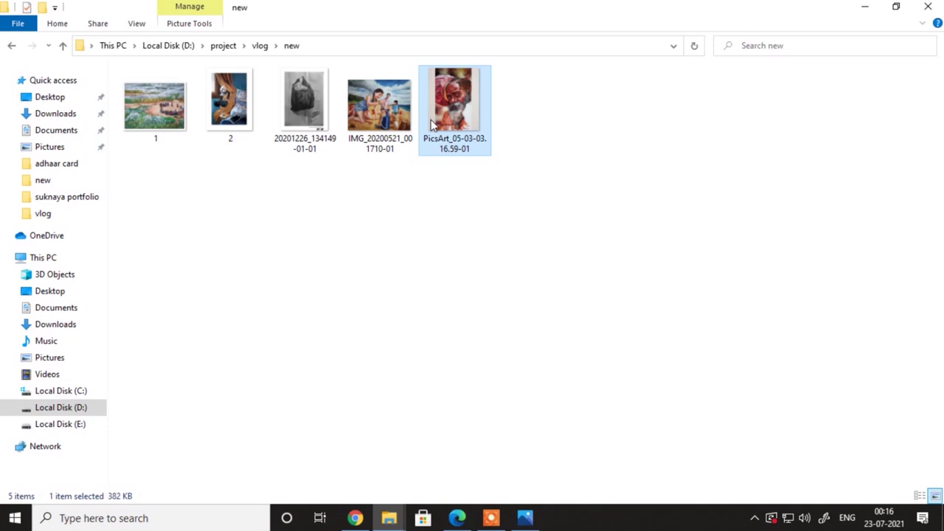
click(579, 173)
drag(580, 172, 575, 166)
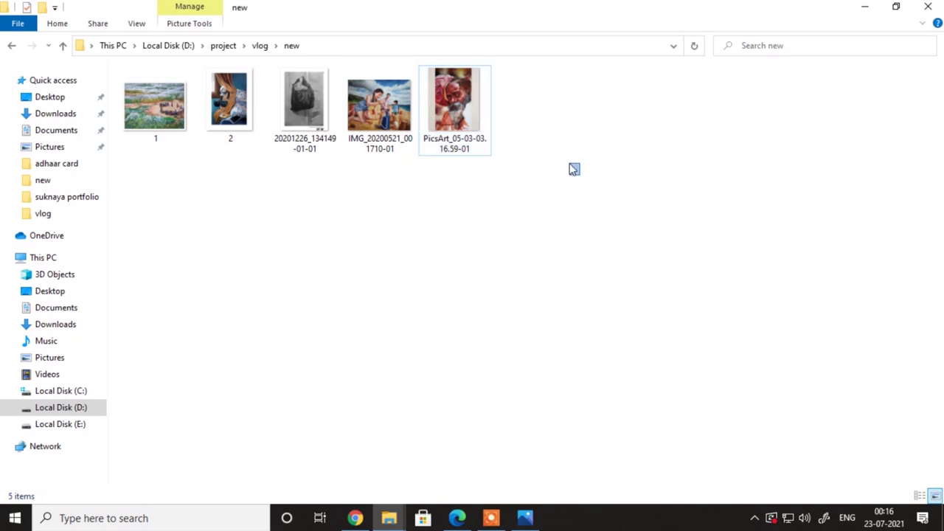
Step: Open image 1 in Photos, maximize the window and view the other four artworks in order up to the bearded man's portrait
click(133, 133)
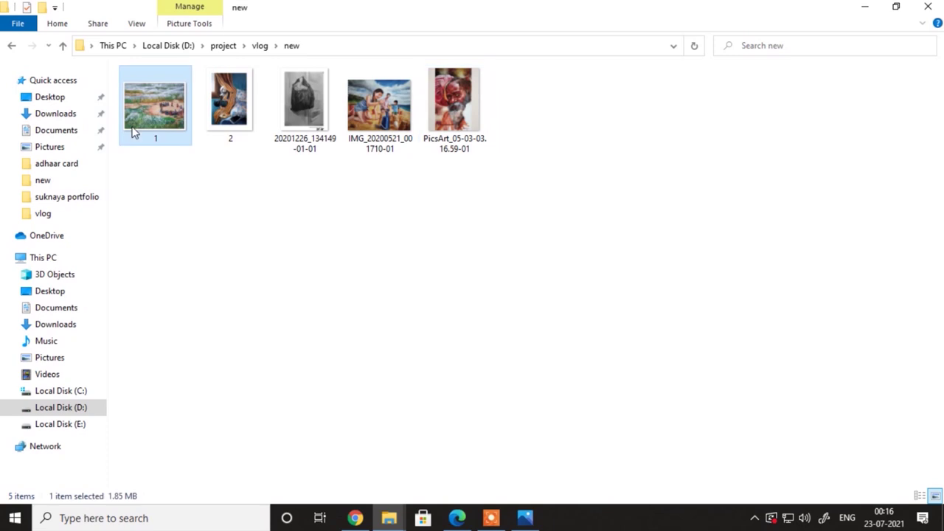
double_click(134, 132)
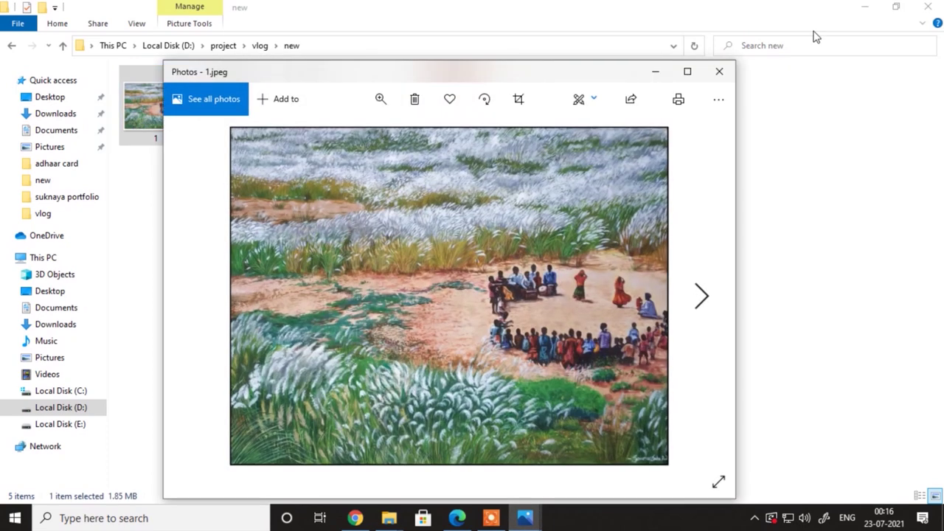
click(687, 70)
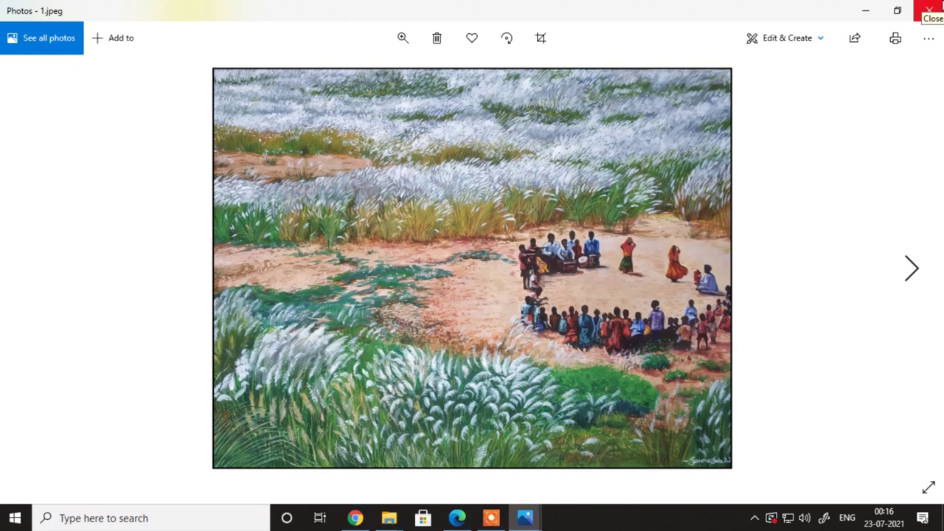
key(Right)
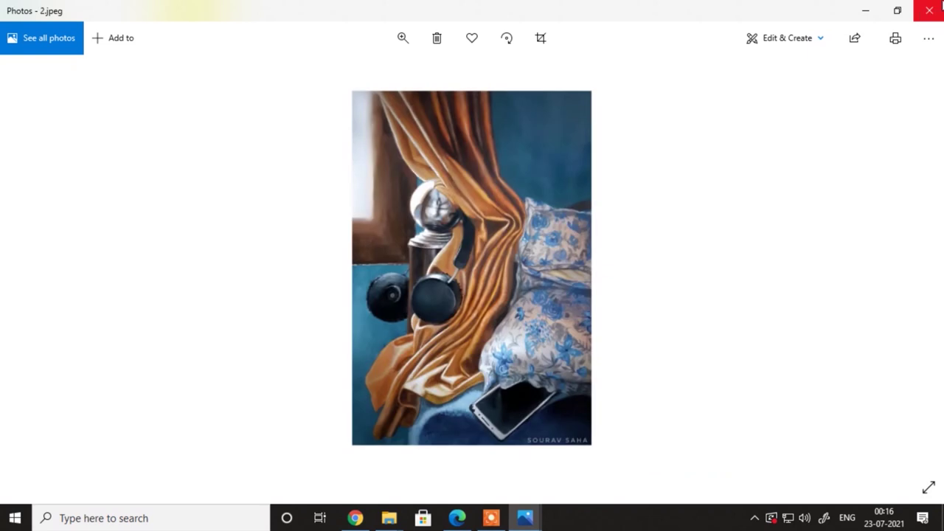
key(Right)
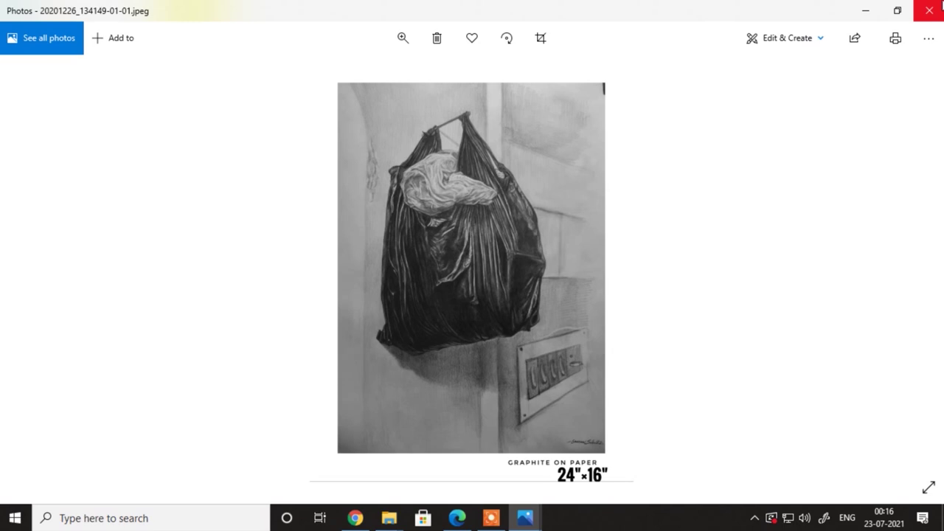
key(Right)
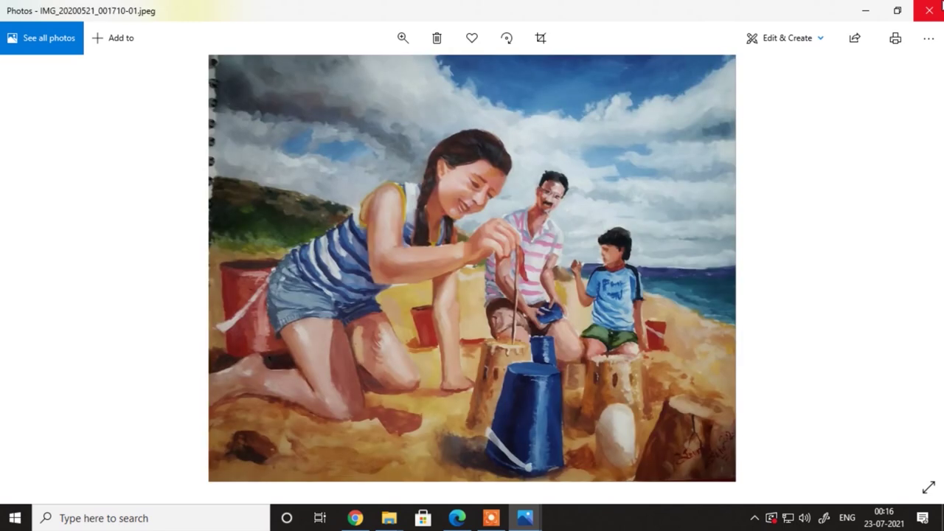
key(Right)
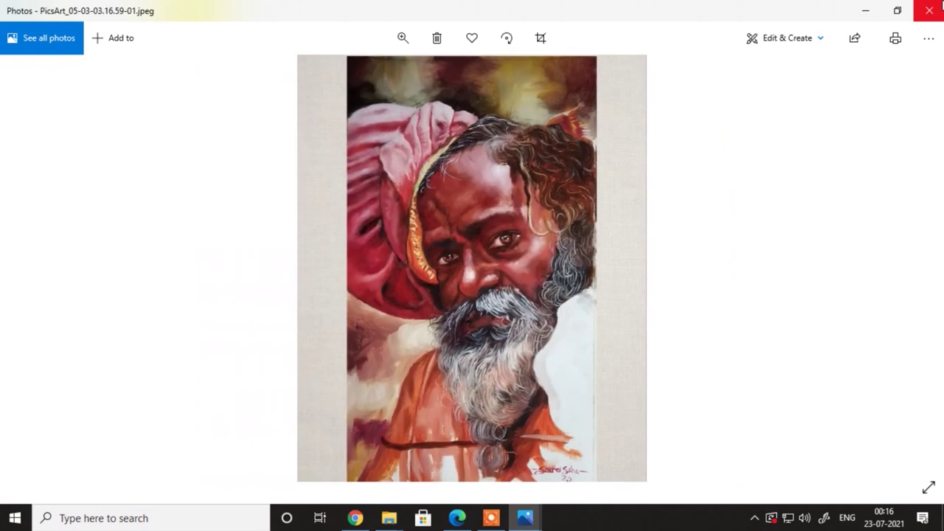